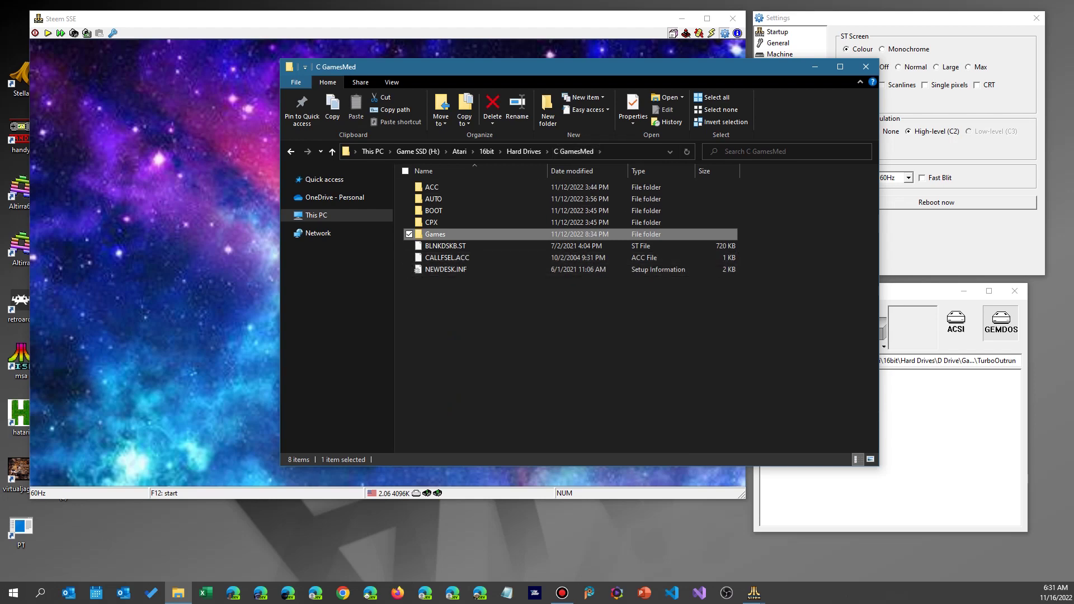
Confirm the GEMDOS drive settings and boot the ST to the desktop with BOOT and ZIPS drives
left_click(816, 67)
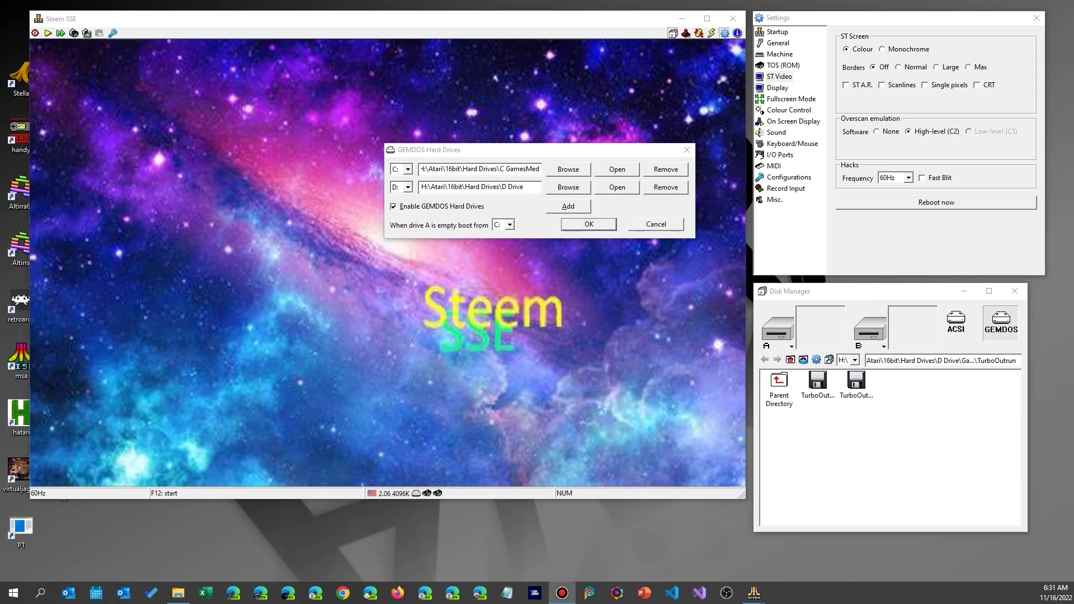
left_click(589, 225)
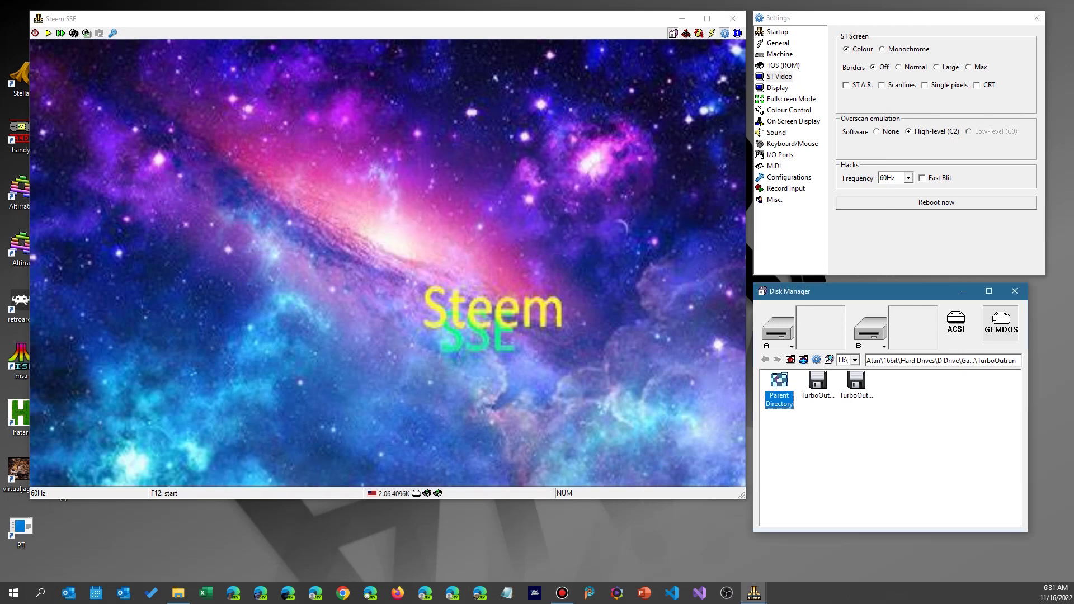
left_click(35, 33)
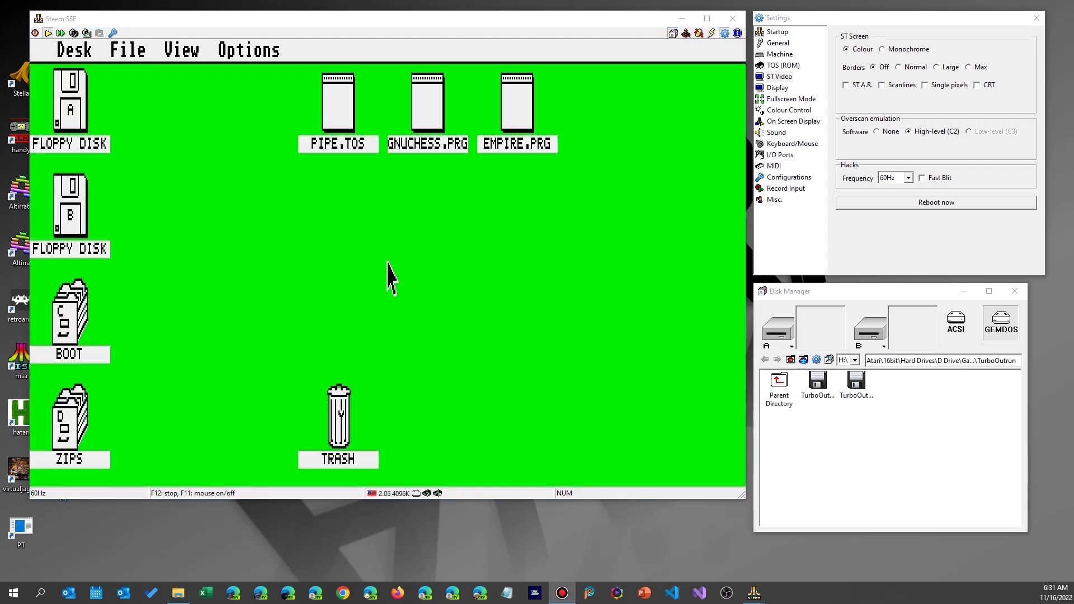
left_click(387, 263)
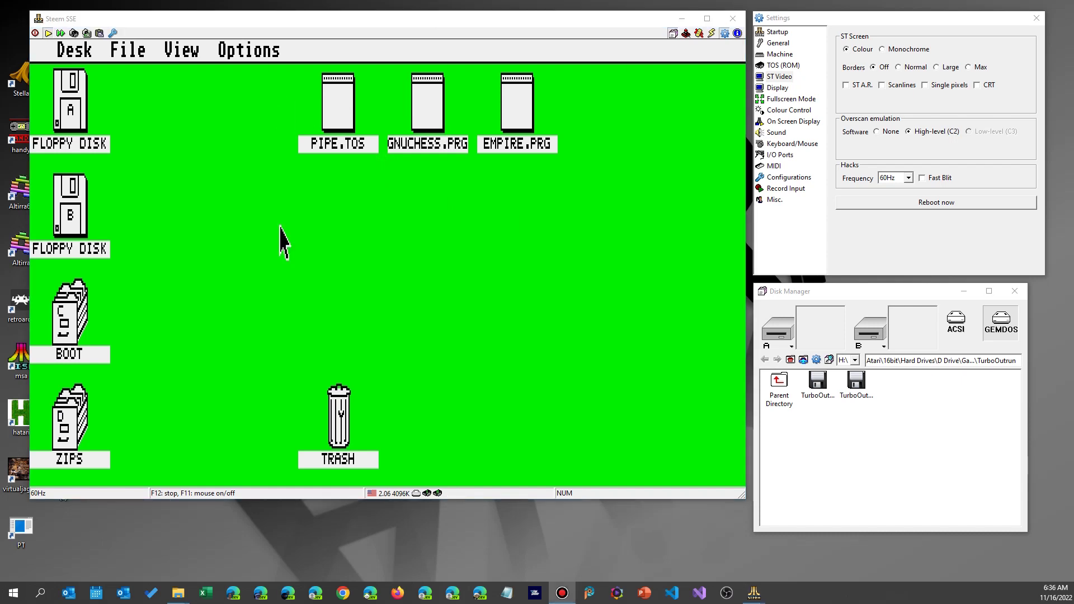
Move the TRASH icon to the bottom-right corner and save the desktop layout
left_click(280, 227)
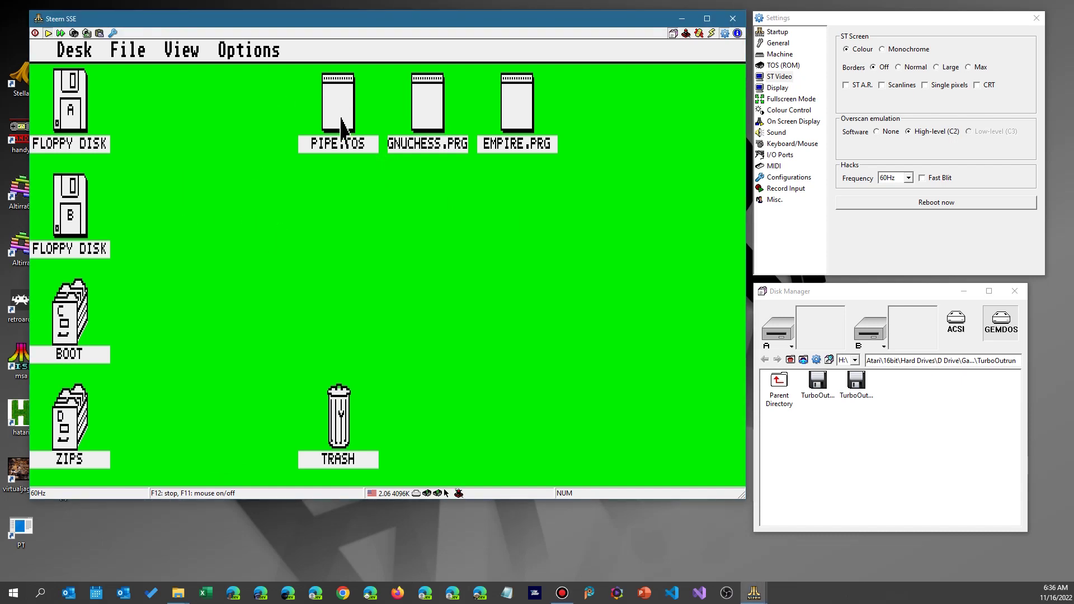
left_click_drag(342, 439, 698, 439)
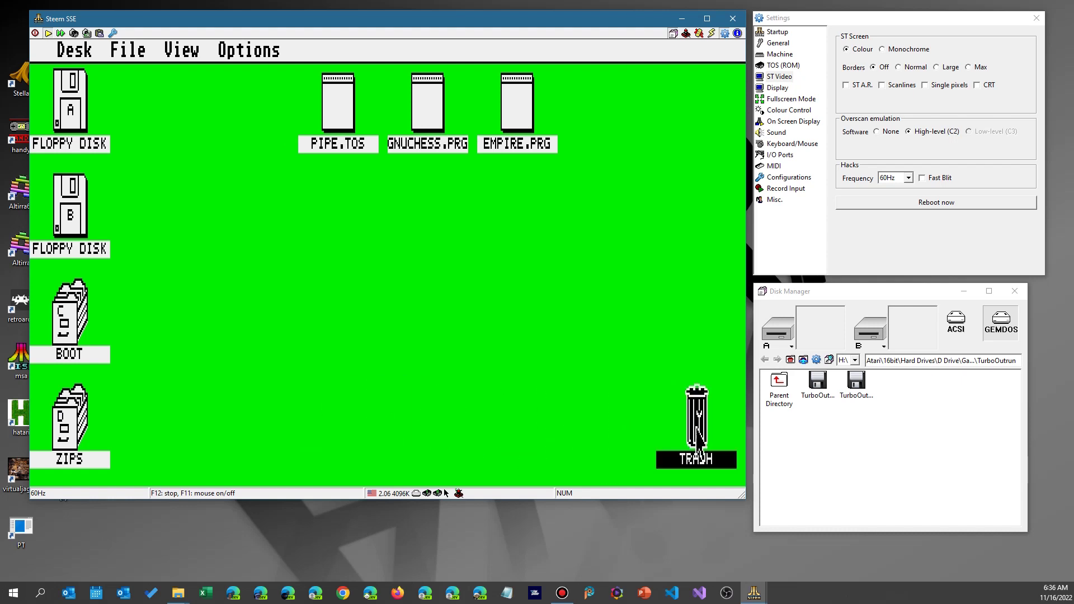
left_click(561, 309)
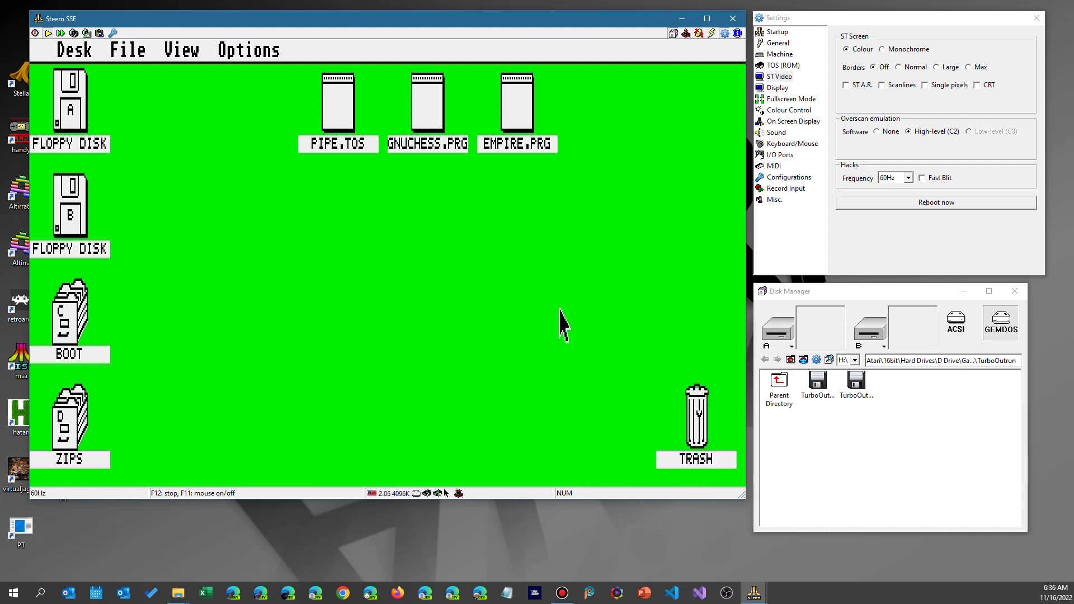
mouse_move(254, 49)
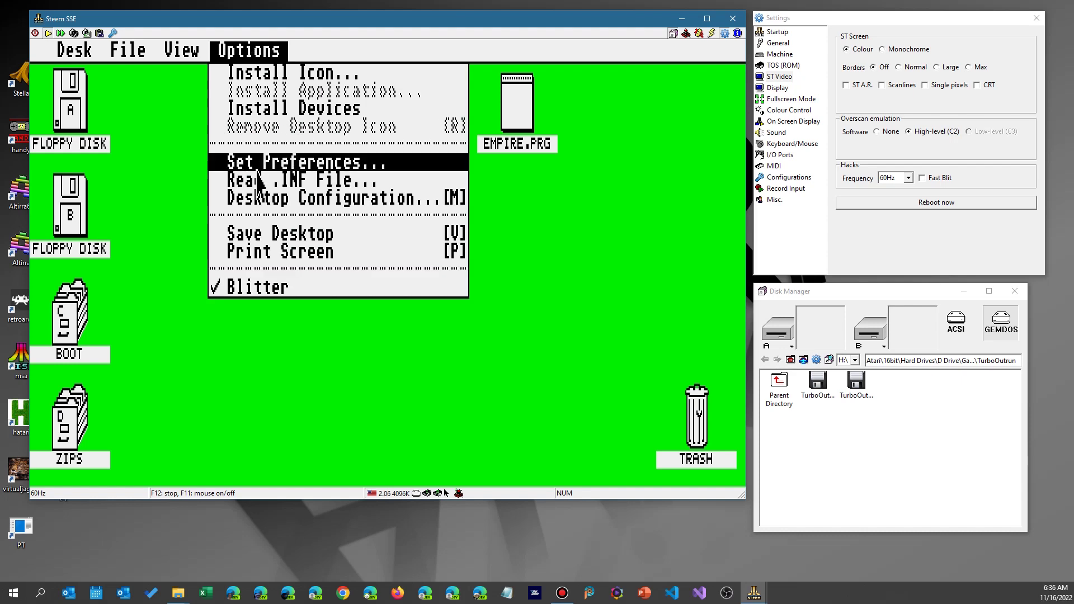
left_click(268, 237)
left_click(323, 322)
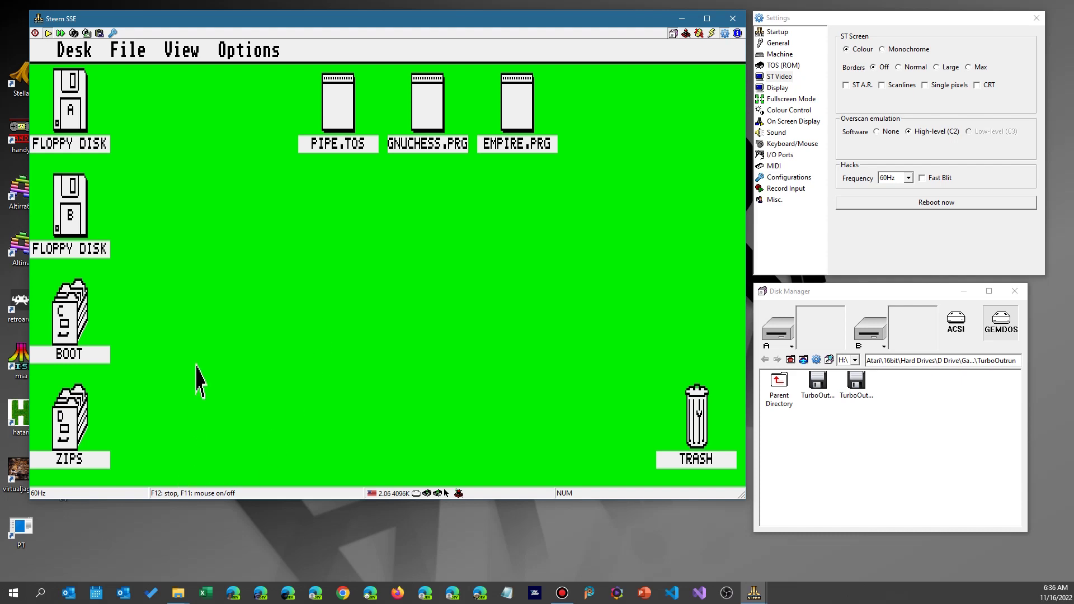
Check the C GamesMed folder in Explorer for the saved desktop file, then close it
key("alt+Tab")
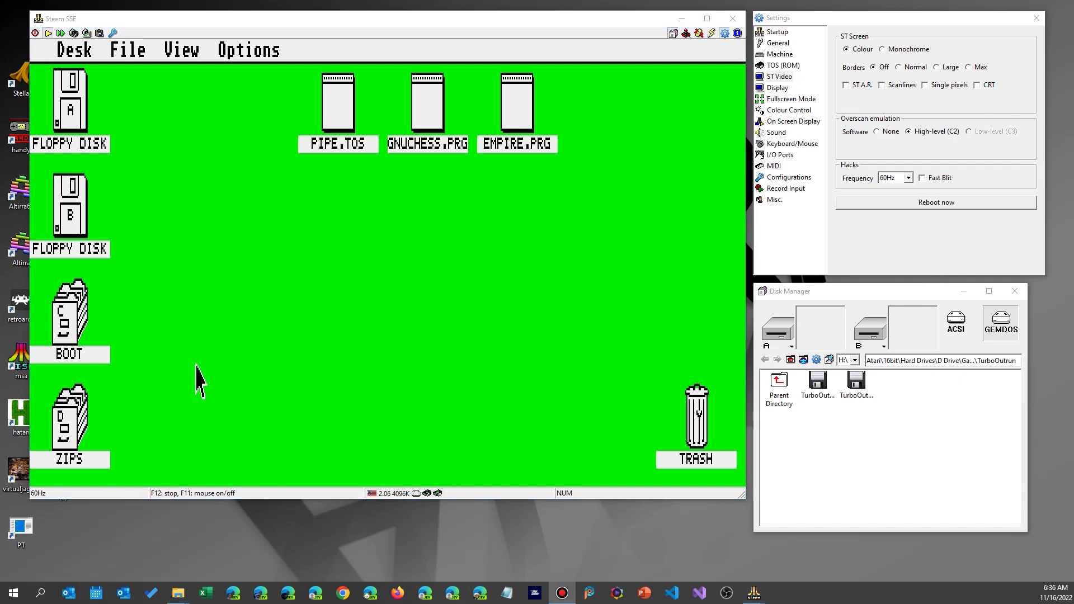
mouse_move(178, 593)
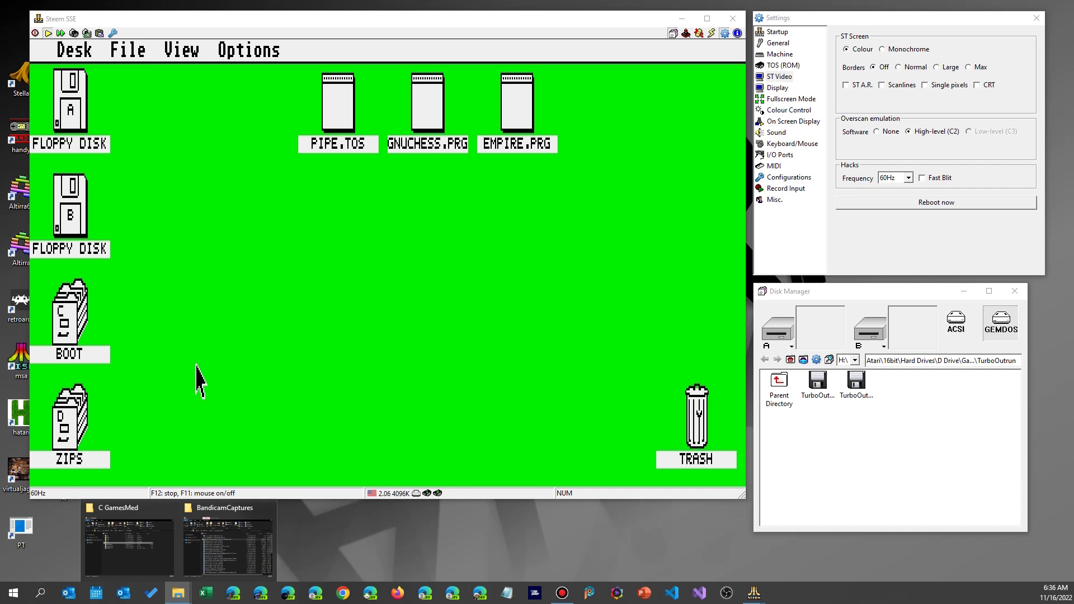
left_click(129, 546)
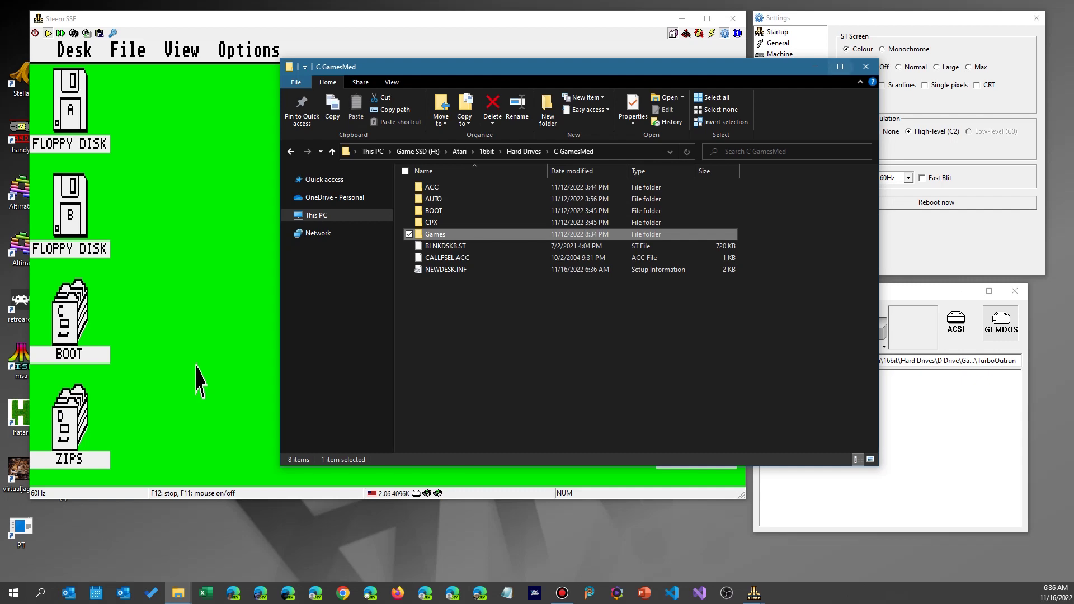
left_click(866, 67)
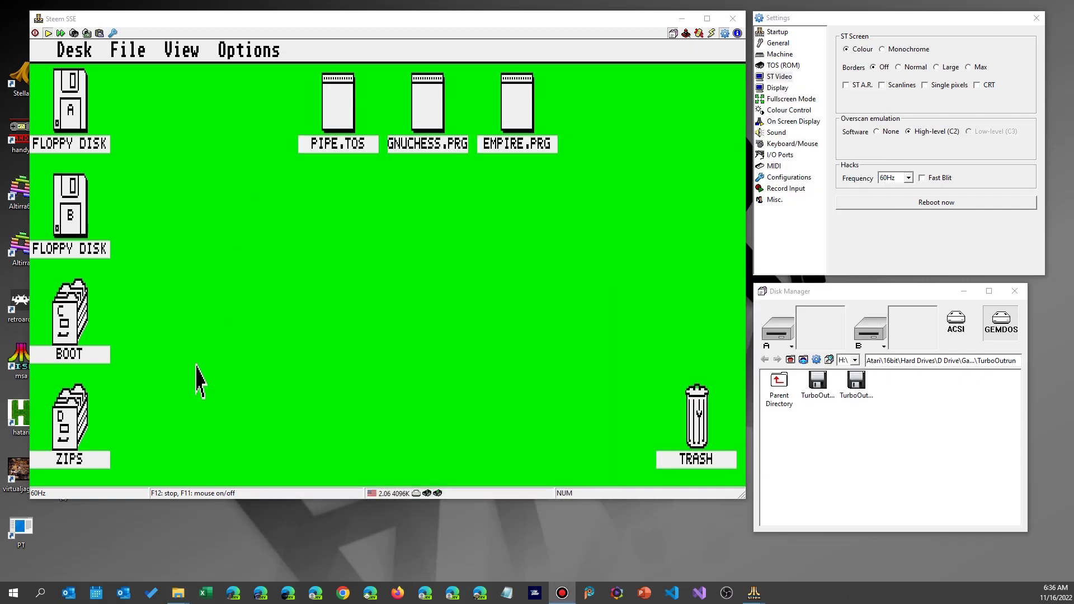
left_click(637, 358)
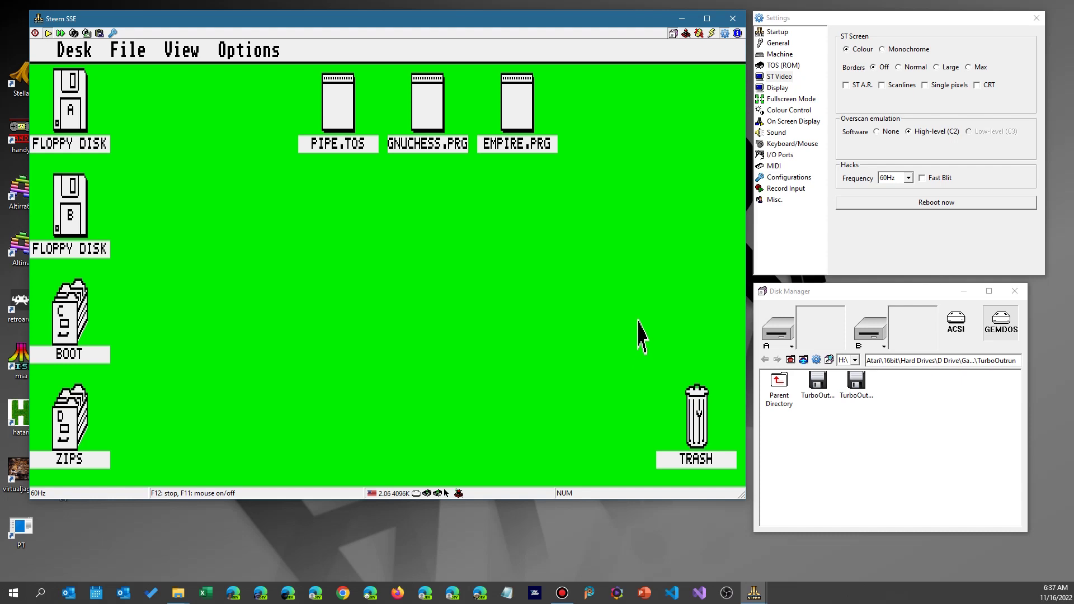
key("F10")
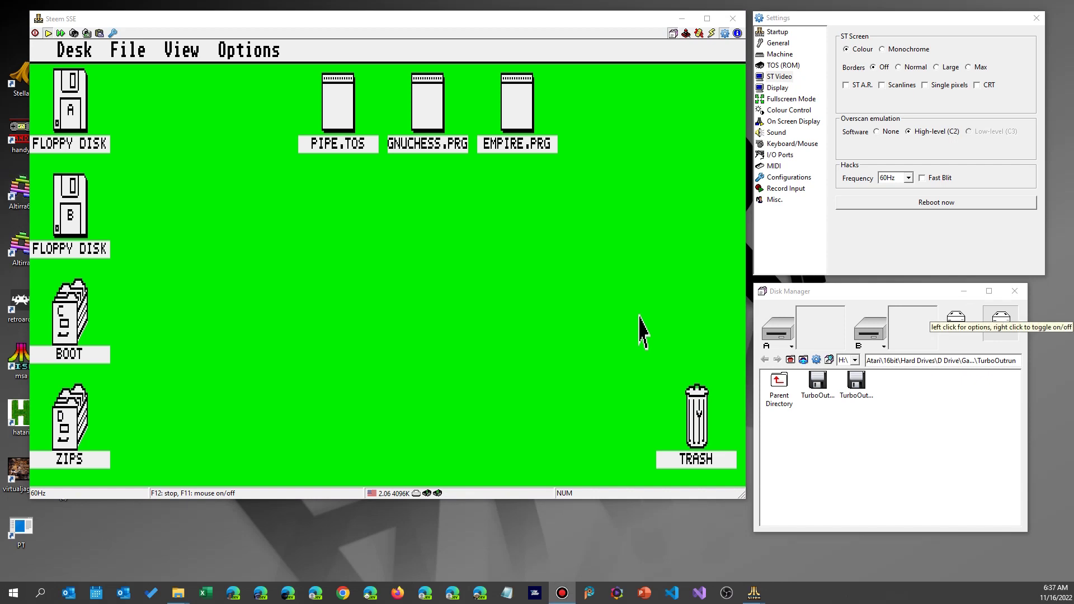
Point drive C at the C GamesLo folder in GEMDOS Hard Drives
left_click(1001, 320)
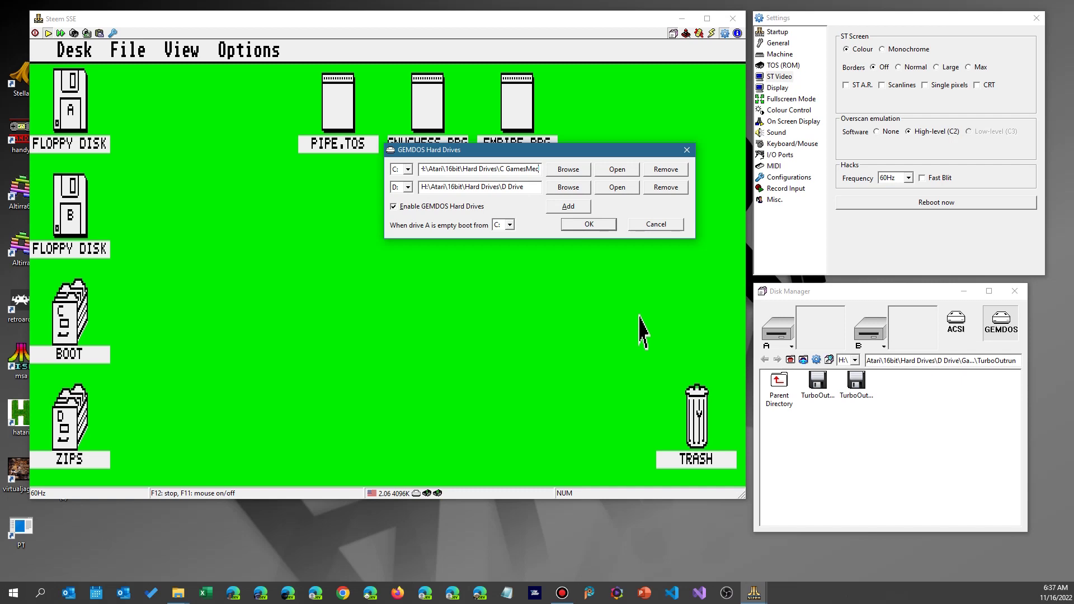
left_click(569, 169)
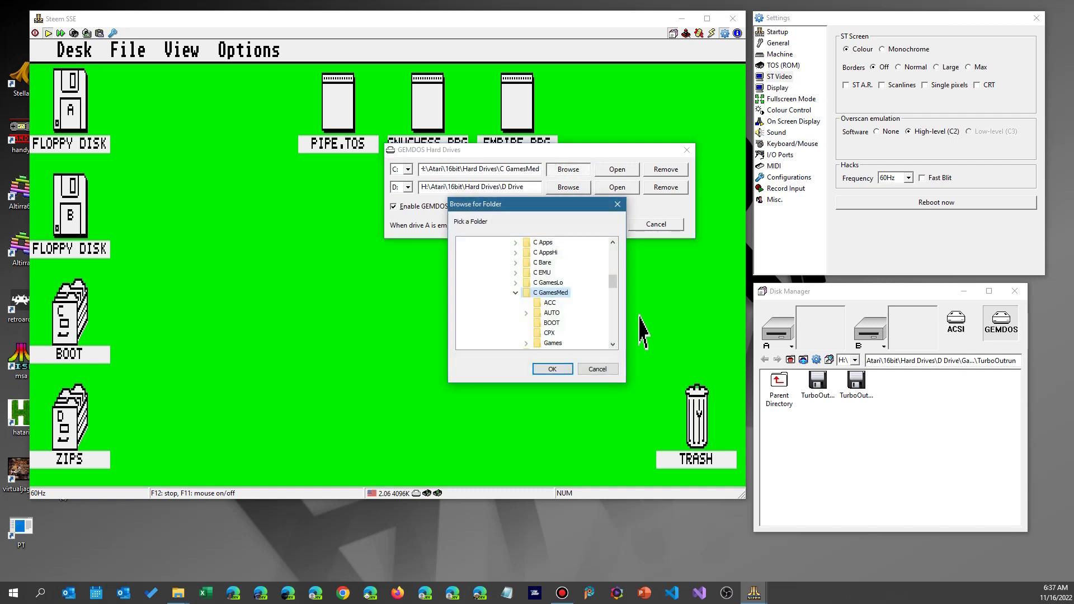
key("Up")
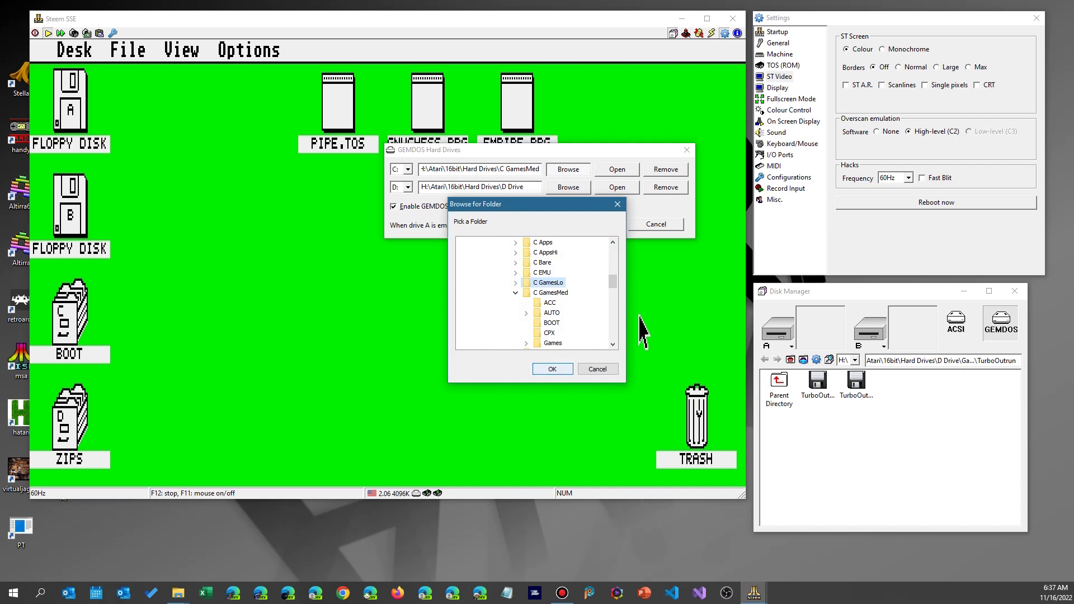
key("Return")
key("Return")
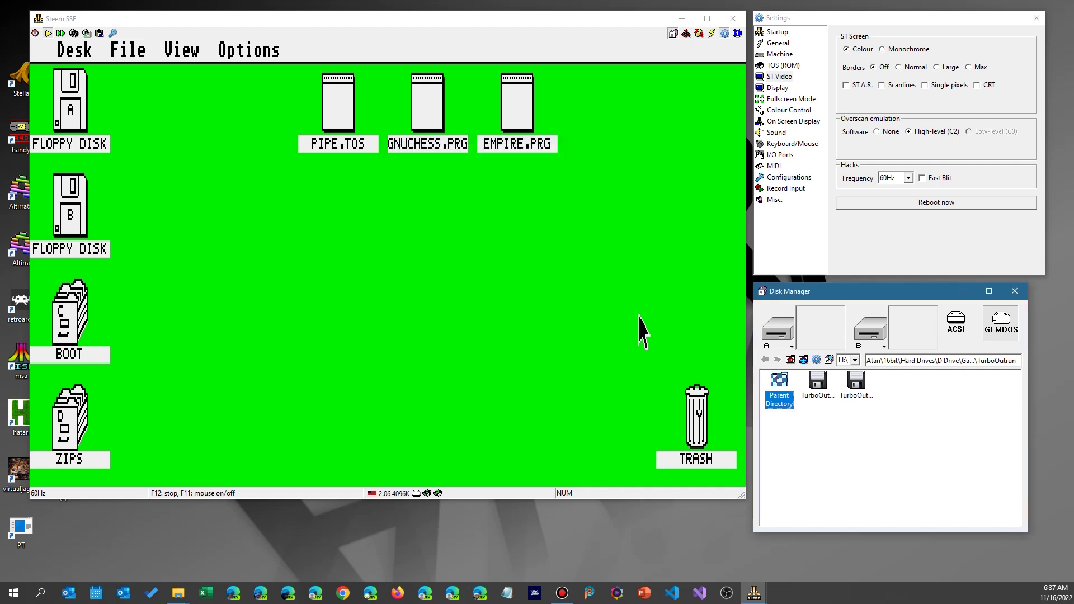
left_click(642, 331)
View the C GamesLo folder in Explorer, then reset the emulator to boot from it
key("alt+Tab")
left_click(178, 593)
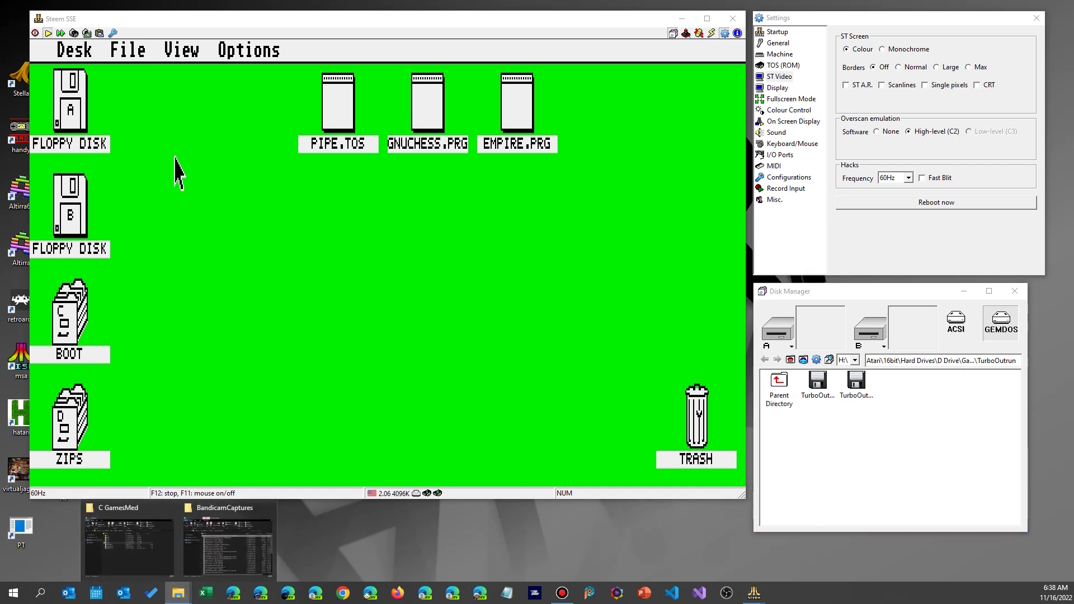
left_click(129, 545)
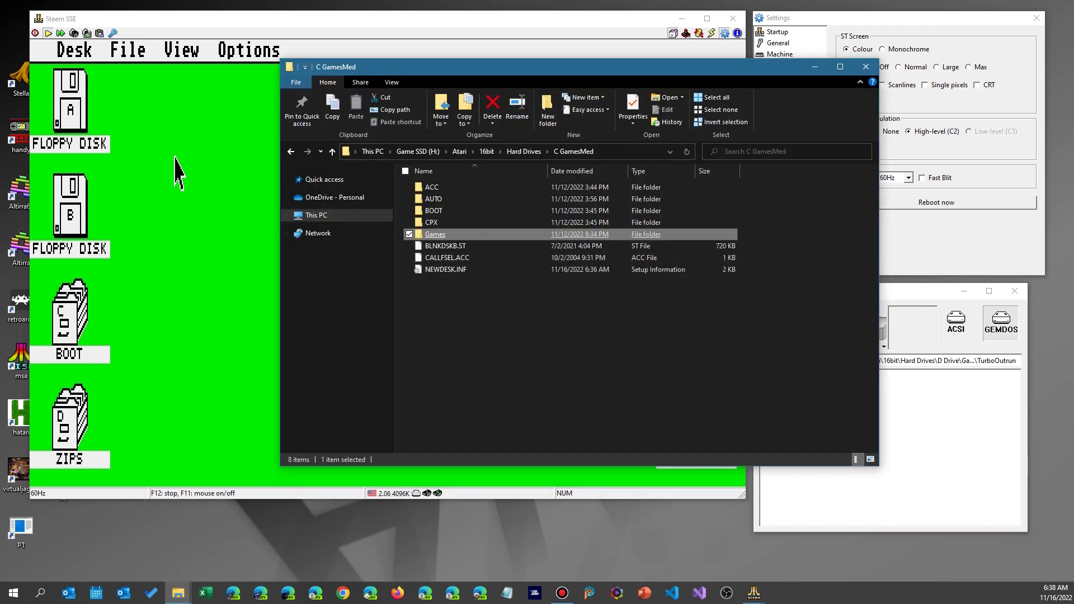
left_click(523, 152)
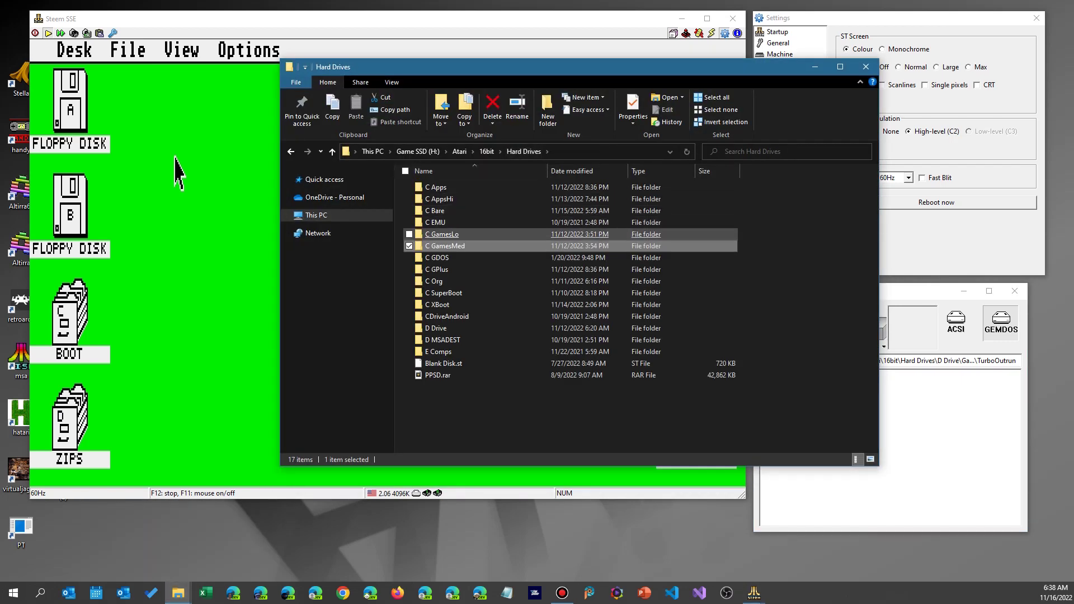
left_click(446, 235)
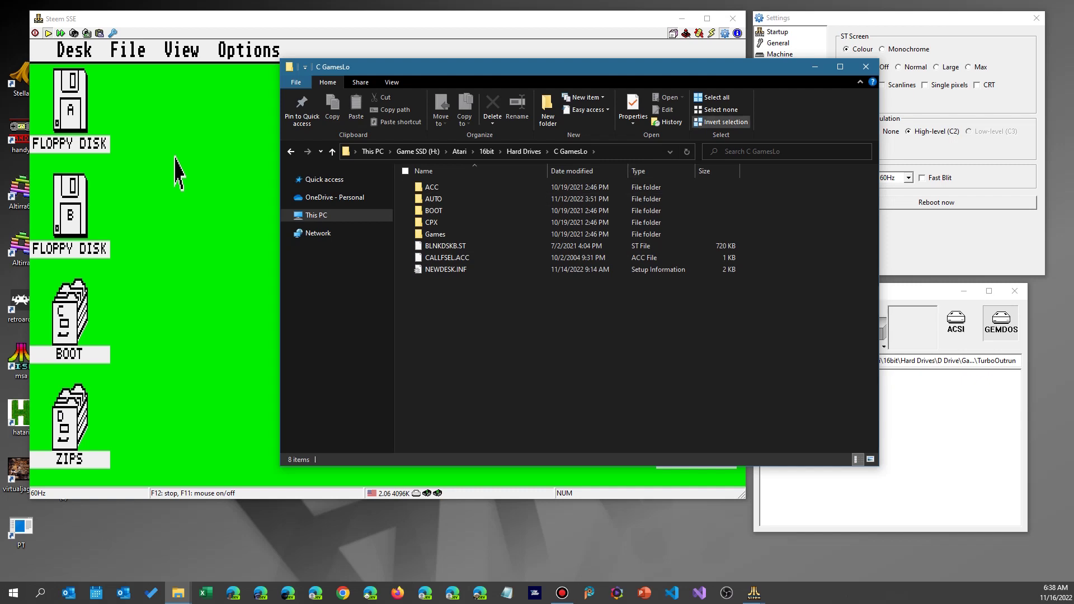
left_click(815, 67)
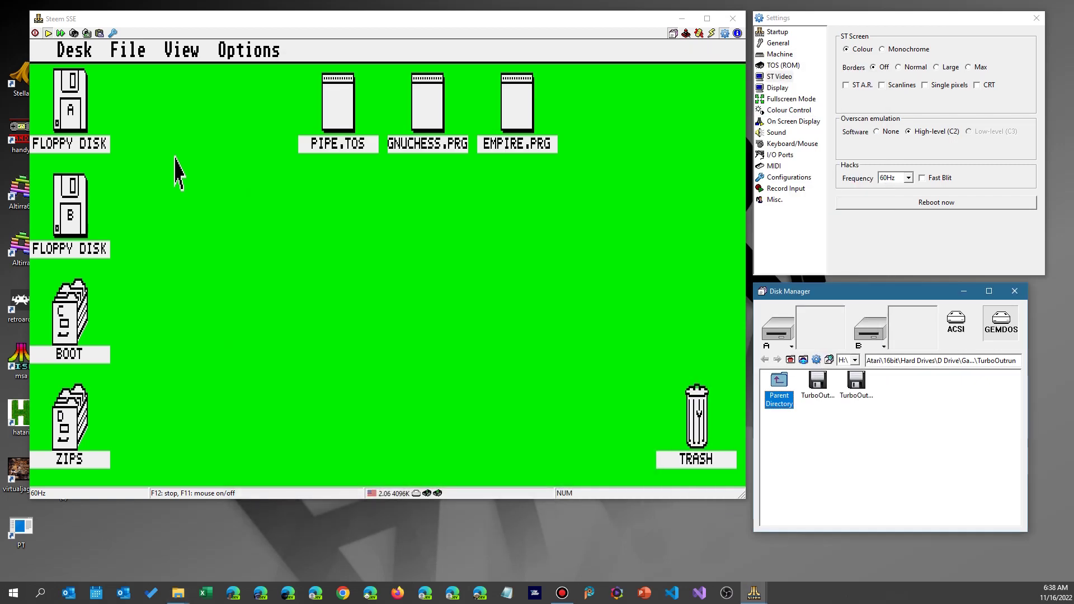
left_click(36, 33)
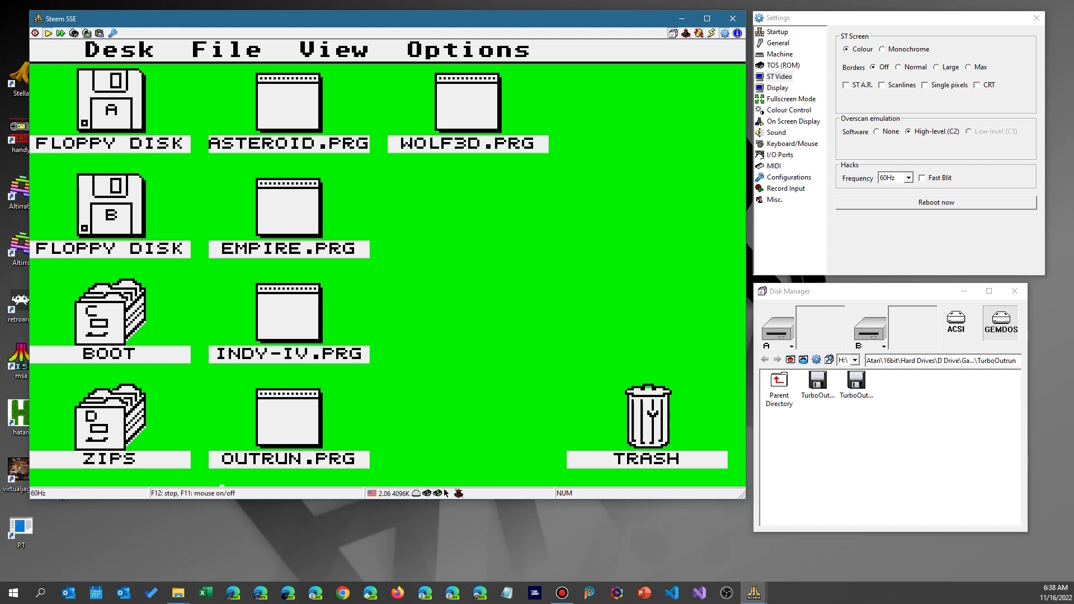
Switch the emulated ST screen to monochrome
key("alt+Tab")
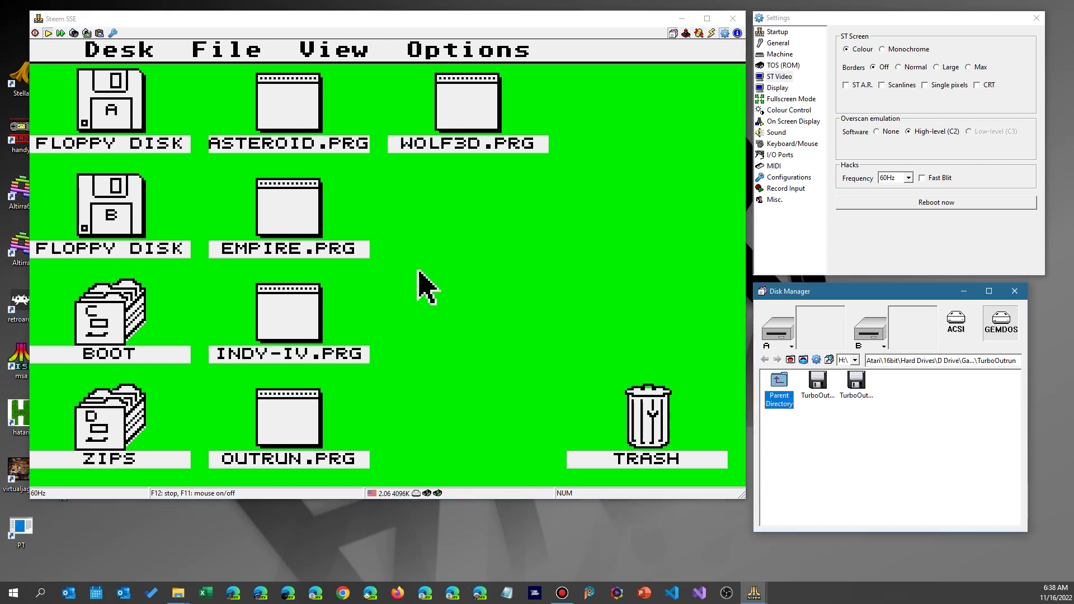
left_click(178, 593)
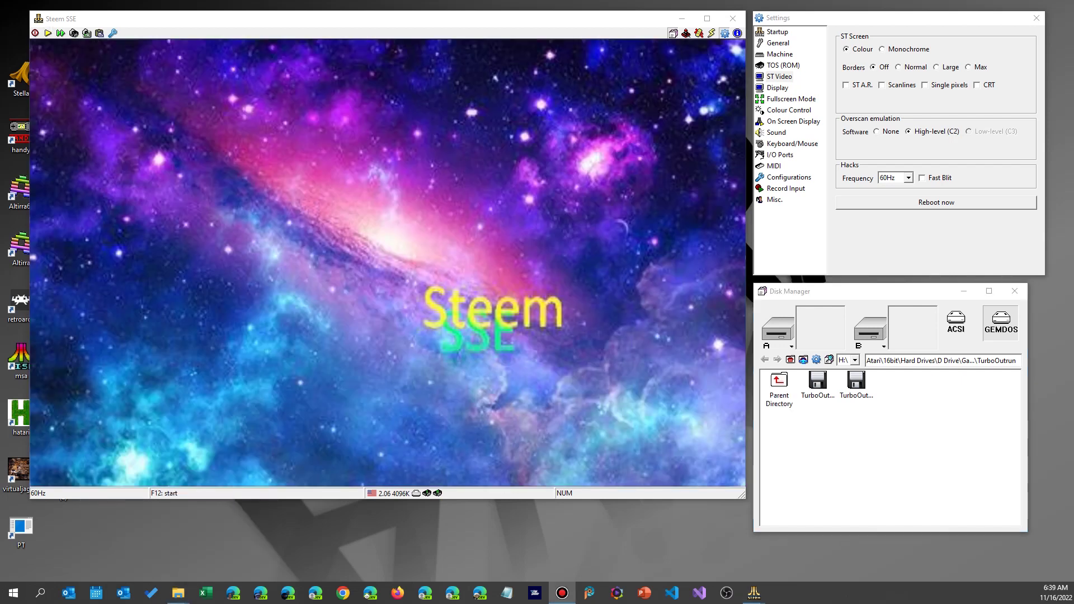
left_click(884, 49)
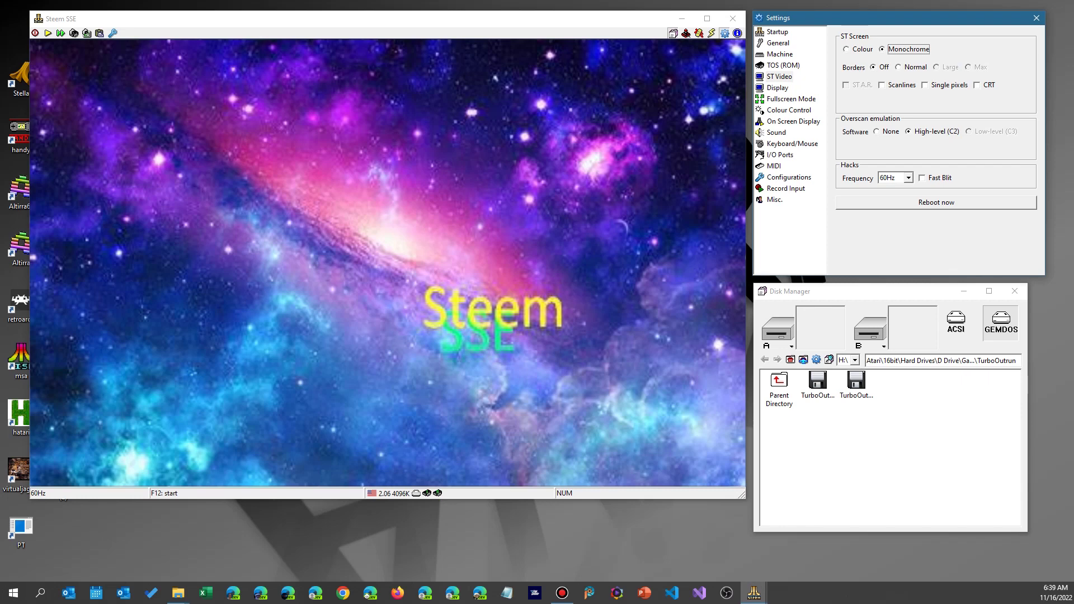
Set drive C to the C AppsHi folder and start the emulated Atari running
left_click(780, 386)
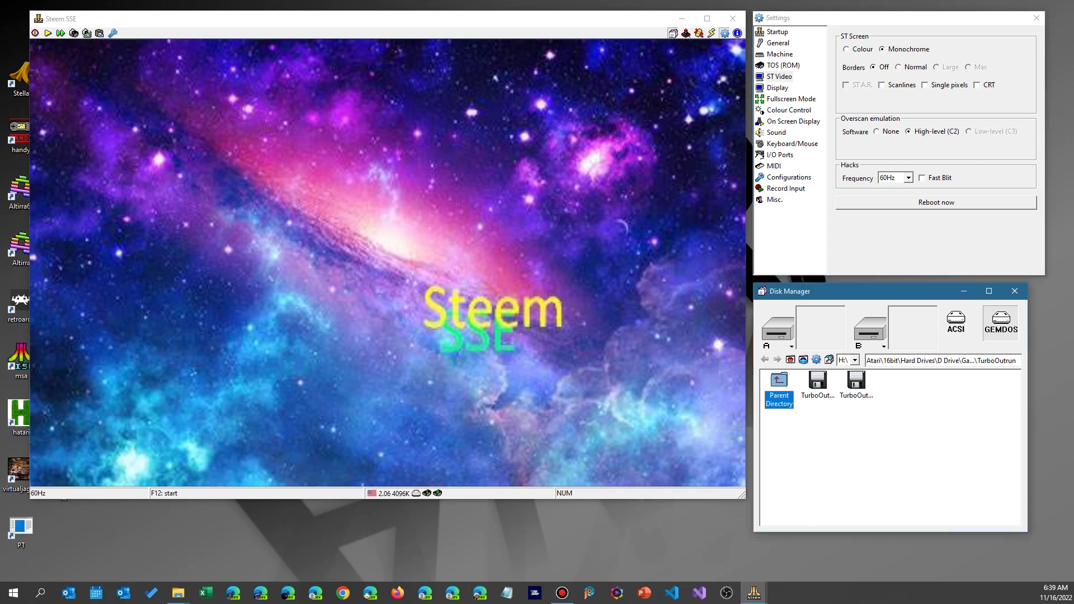
left_click_drag(560, 242, 493, 208)
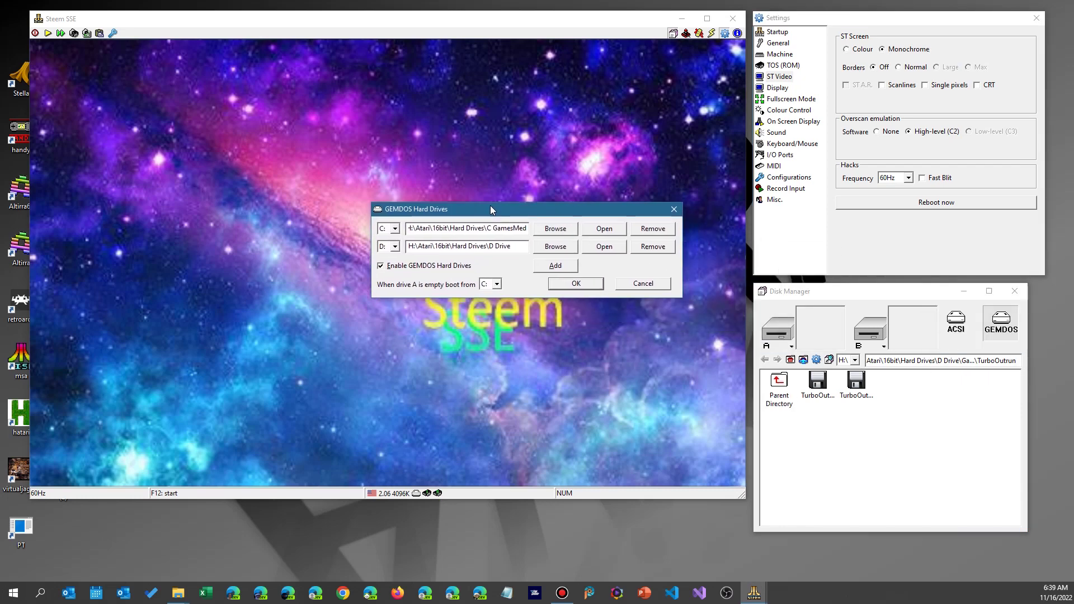
left_click(556, 229)
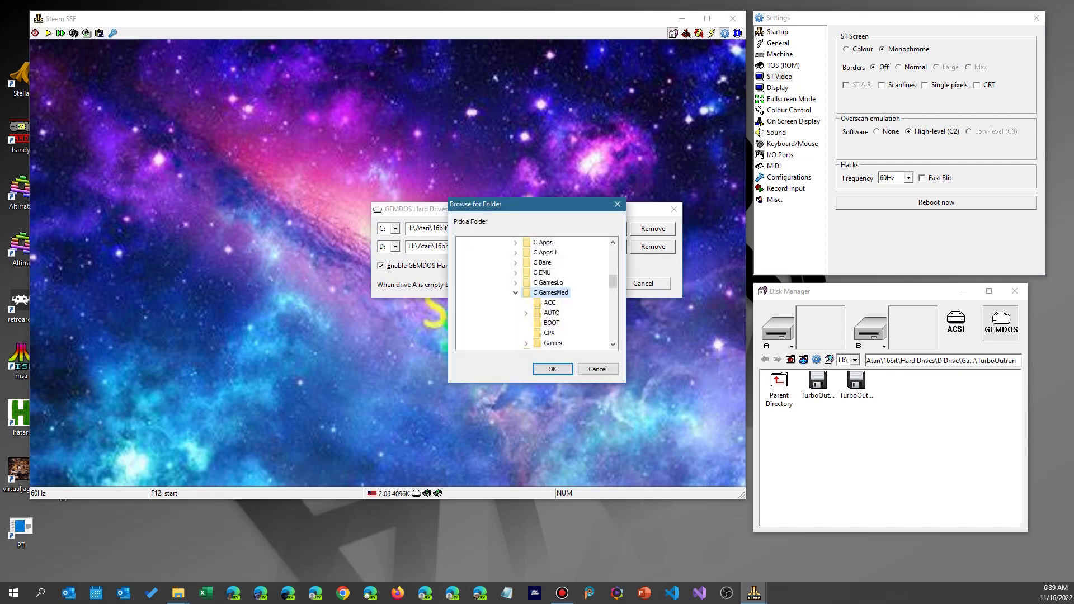
left_click(545, 252)
left_click(552, 369)
key("Return")
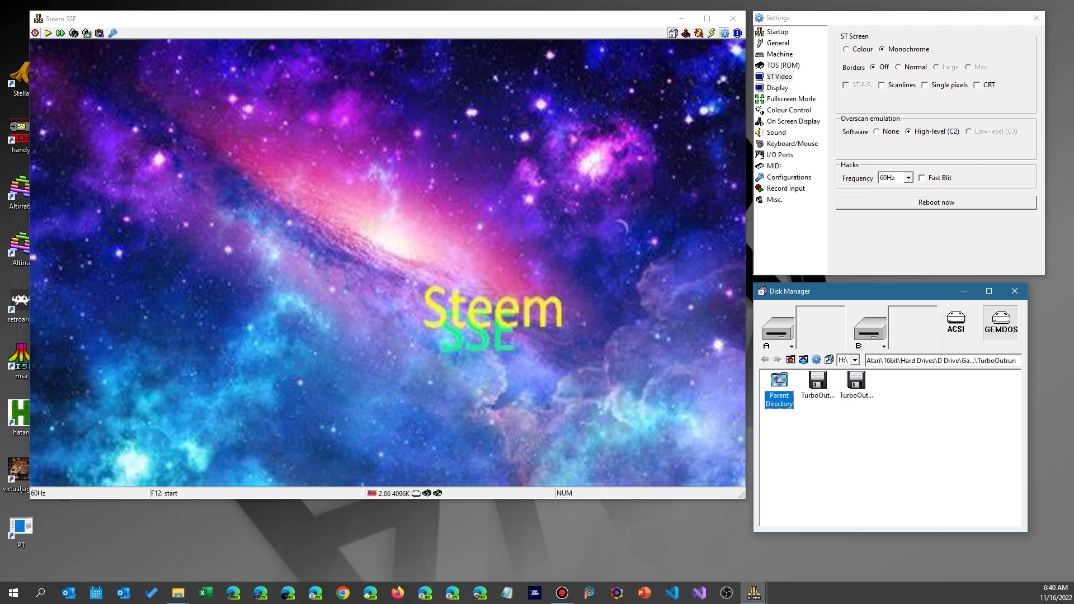
left_click(48, 33)
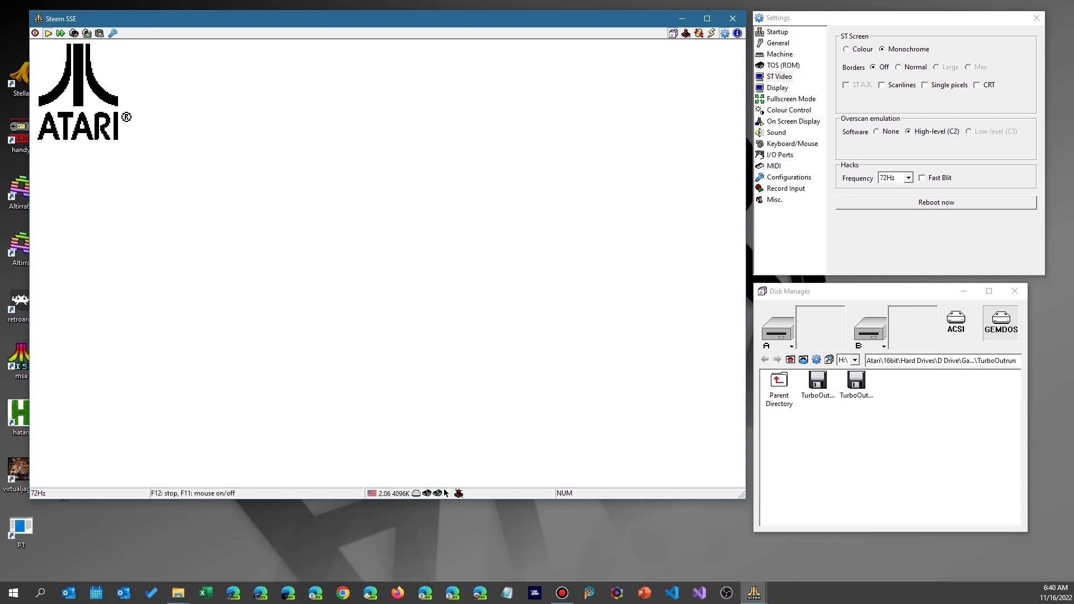
Skip the memory test and launch EASYDRAW.PRG from the GEM desktop
key("space")
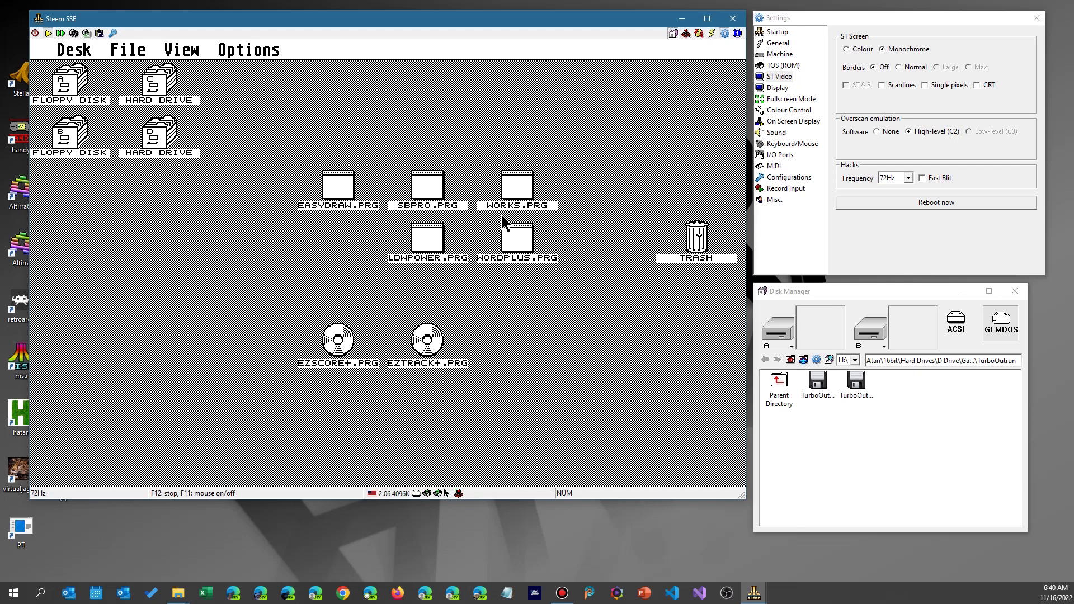
left_click(341, 186)
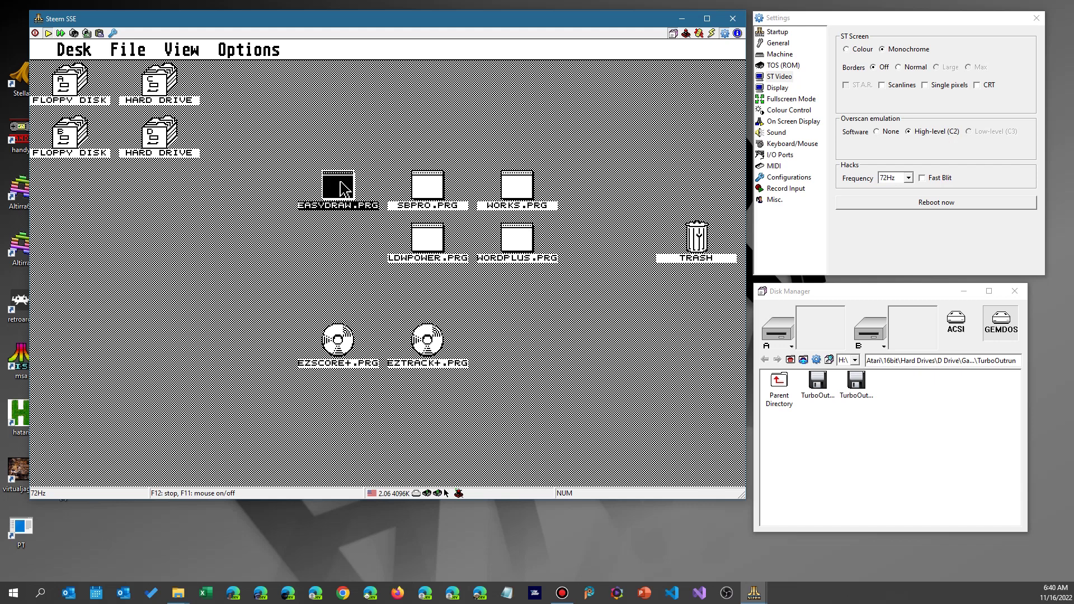
double_click(341, 187)
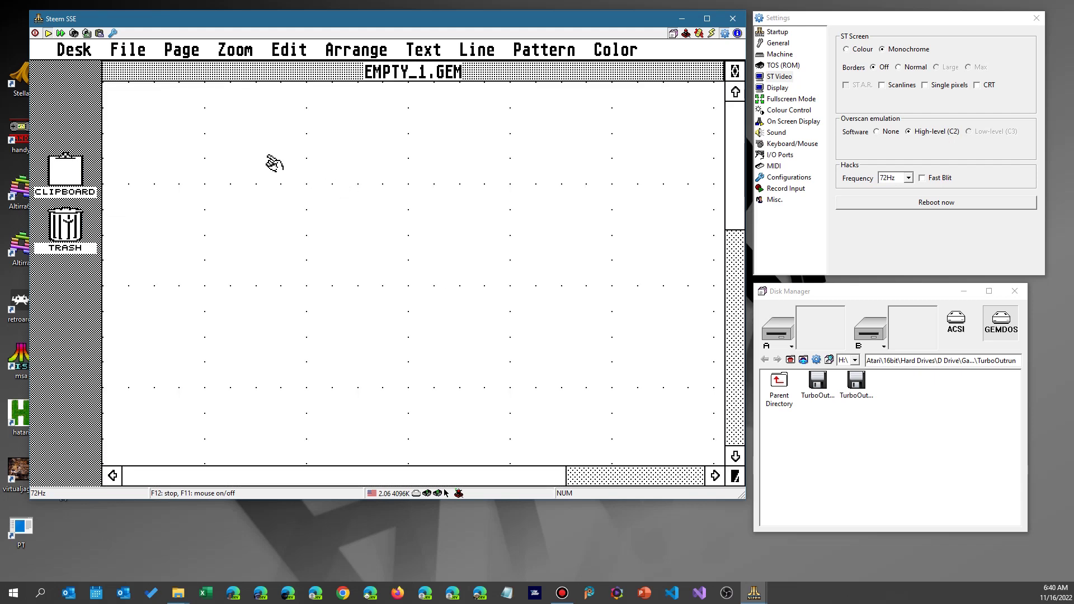
Load PICTURES\AIRCRAFT\SR71.GEM in place of the empty drawing and zoom to Full Page
mouse_move(128, 50)
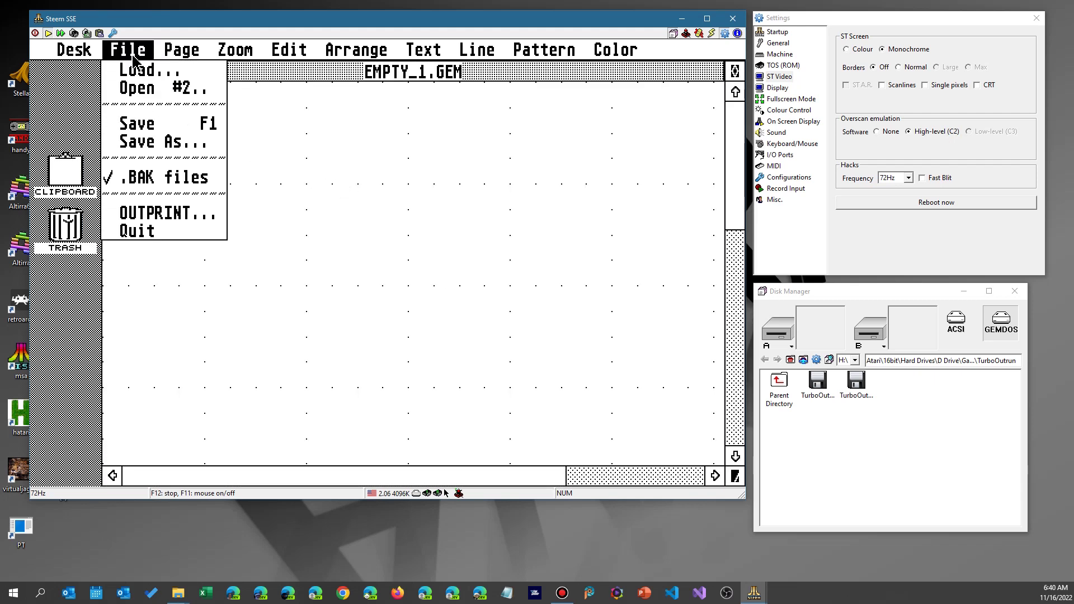
left_click(135, 88)
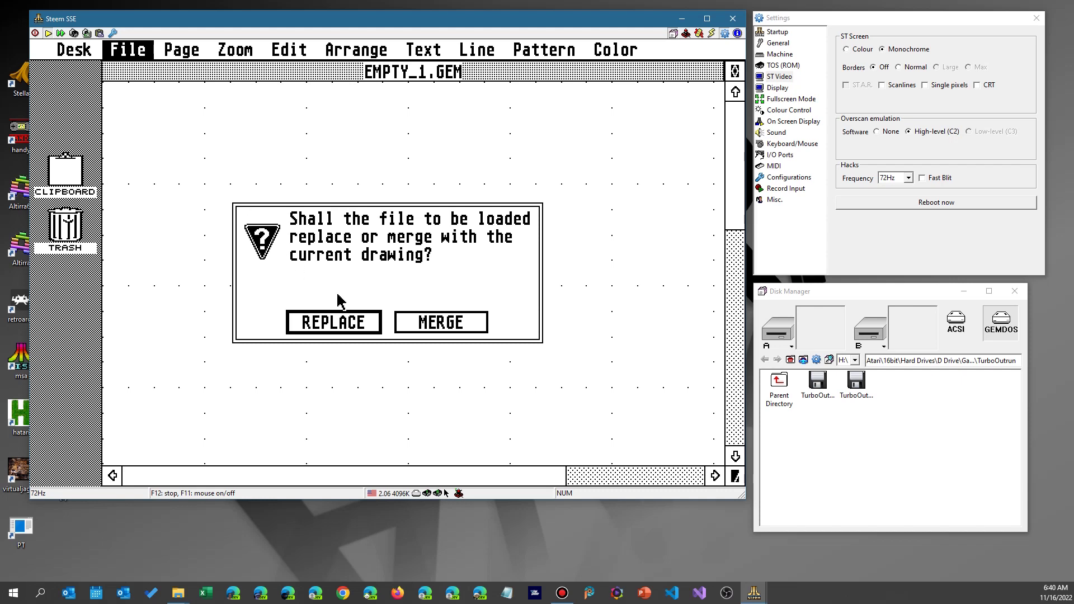
left_click(353, 323)
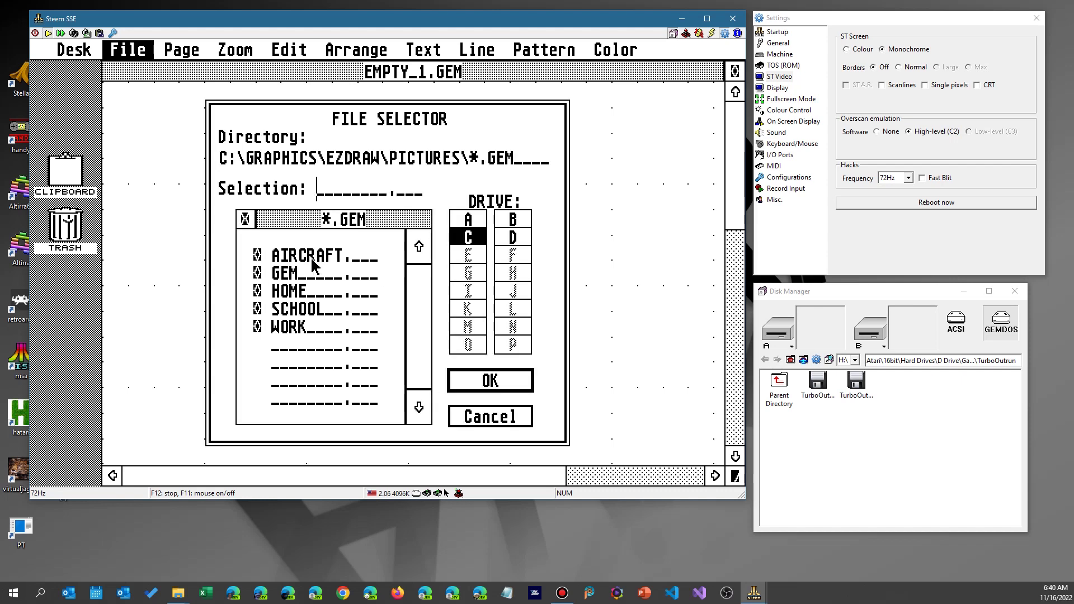
left_click(312, 260)
left_click(305, 312)
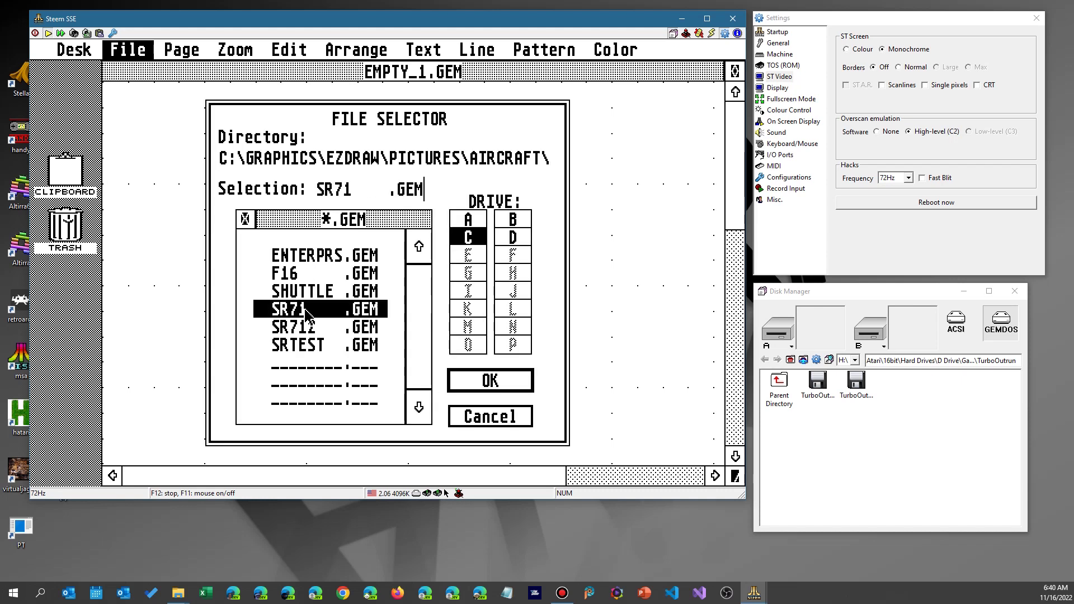
left_click(475, 381)
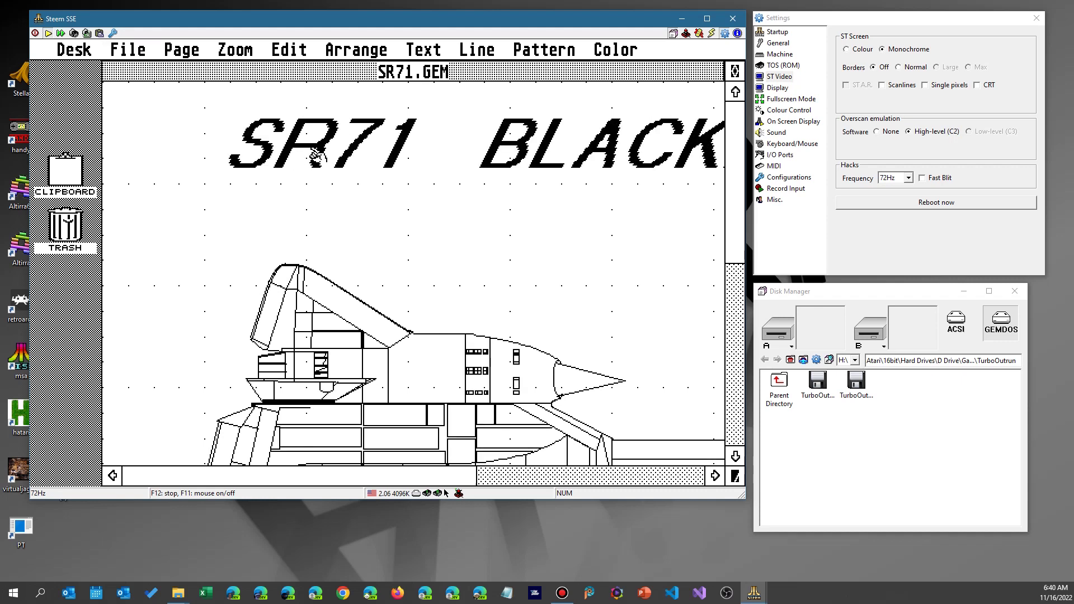
mouse_move(233, 56)
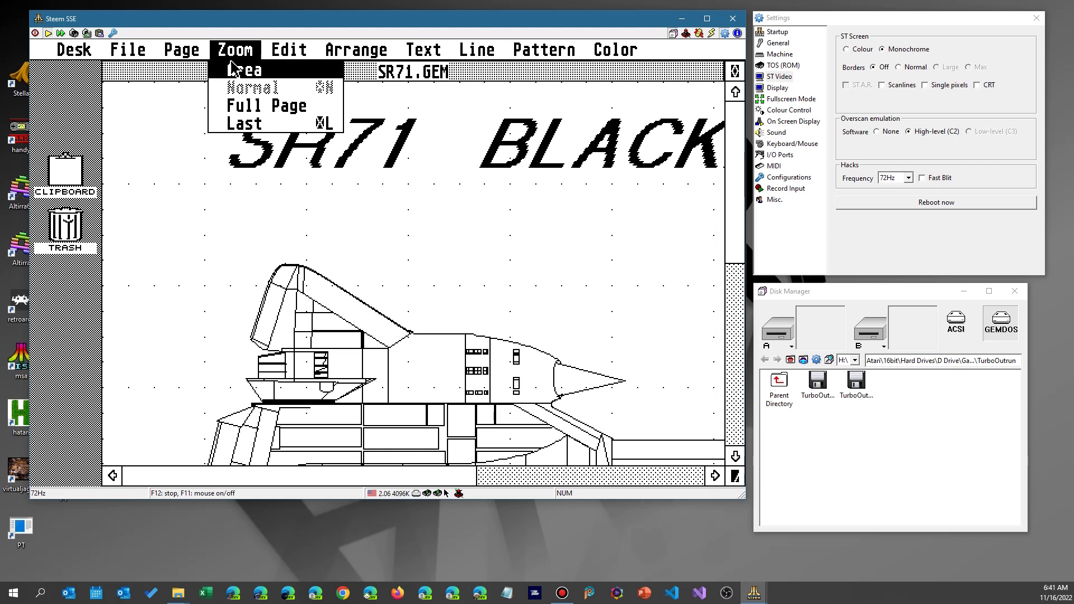
left_click(241, 105)
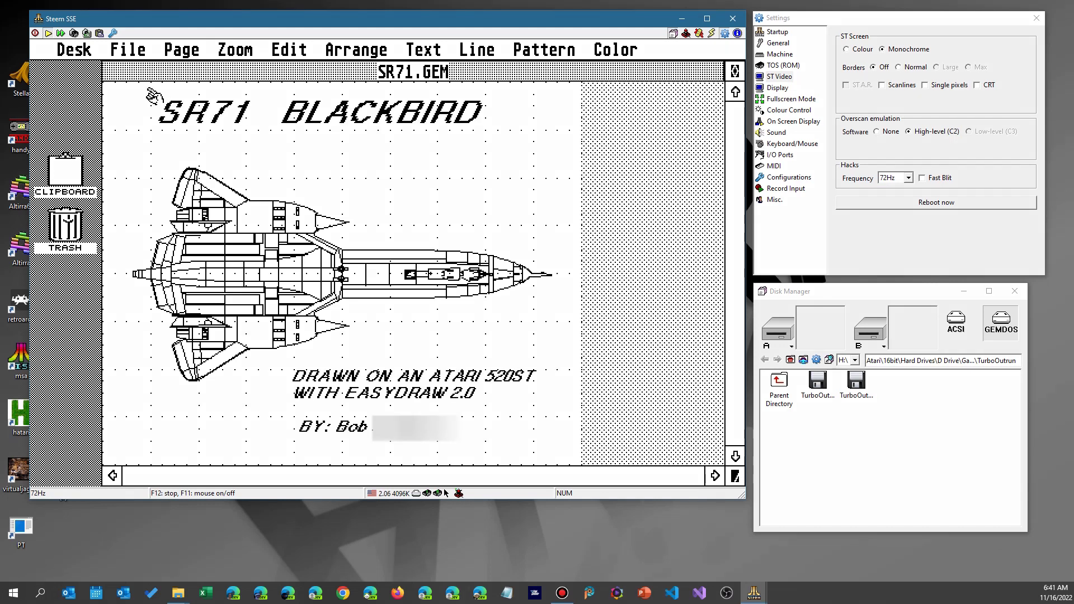
Quit EasyDraw without saving the drawing and release the mouse from the emulator
mouse_move(135, 57)
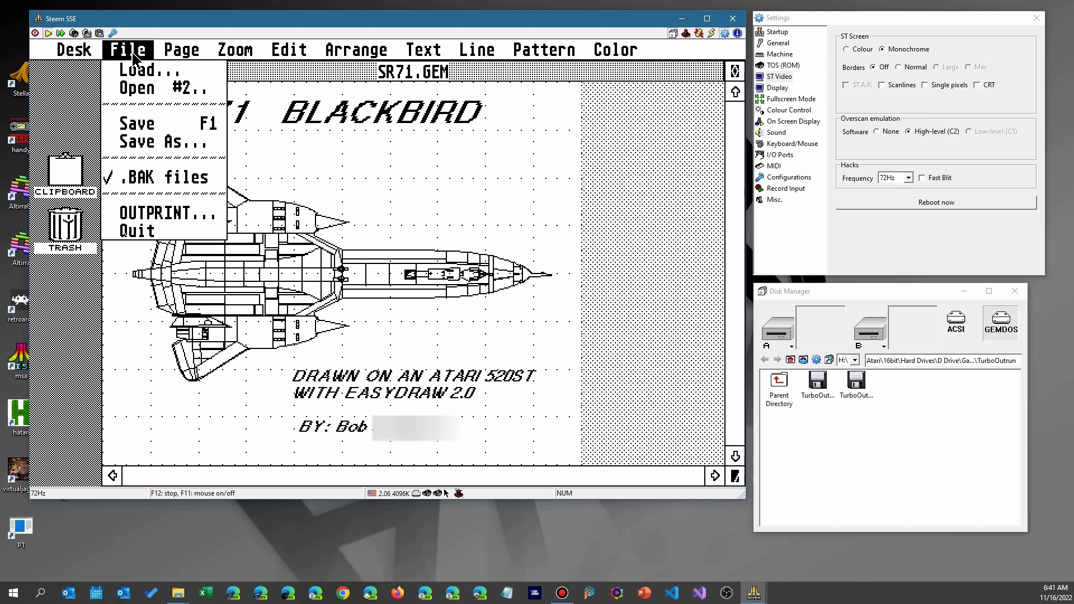
left_click(137, 230)
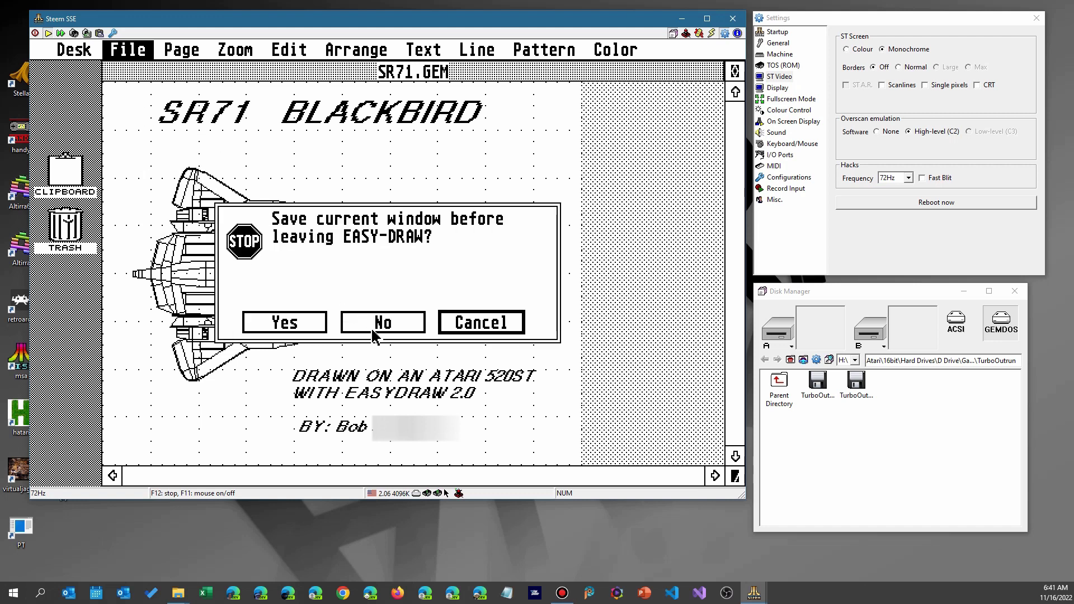
left_click(372, 332)
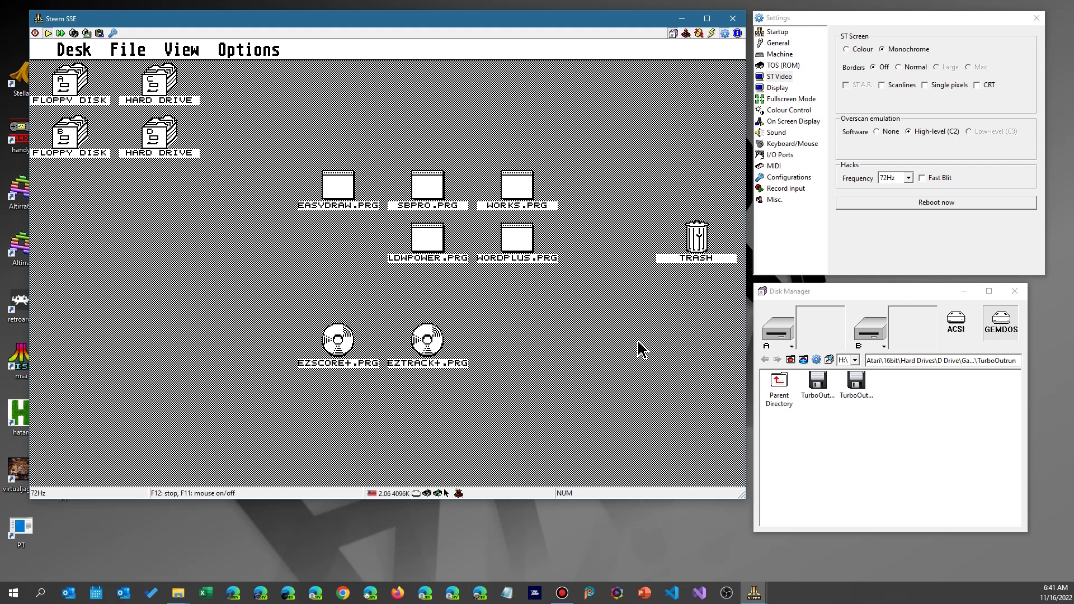
key("alt+Tab")
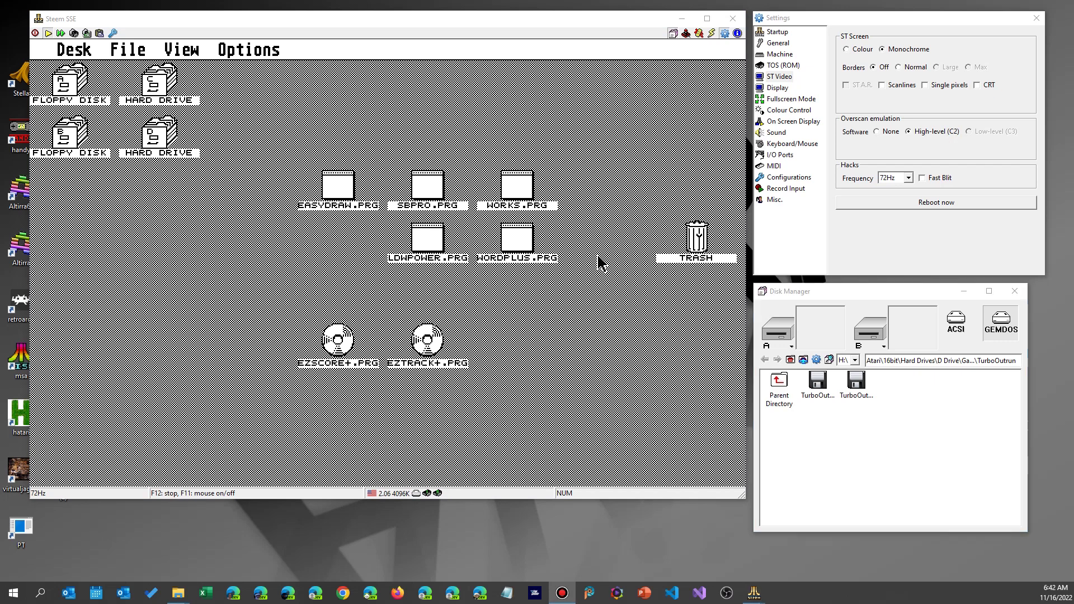
Open the drive C folder picker, collapse C AppsHi and scroll through the Hard Drives folders
left_click(1002, 323)
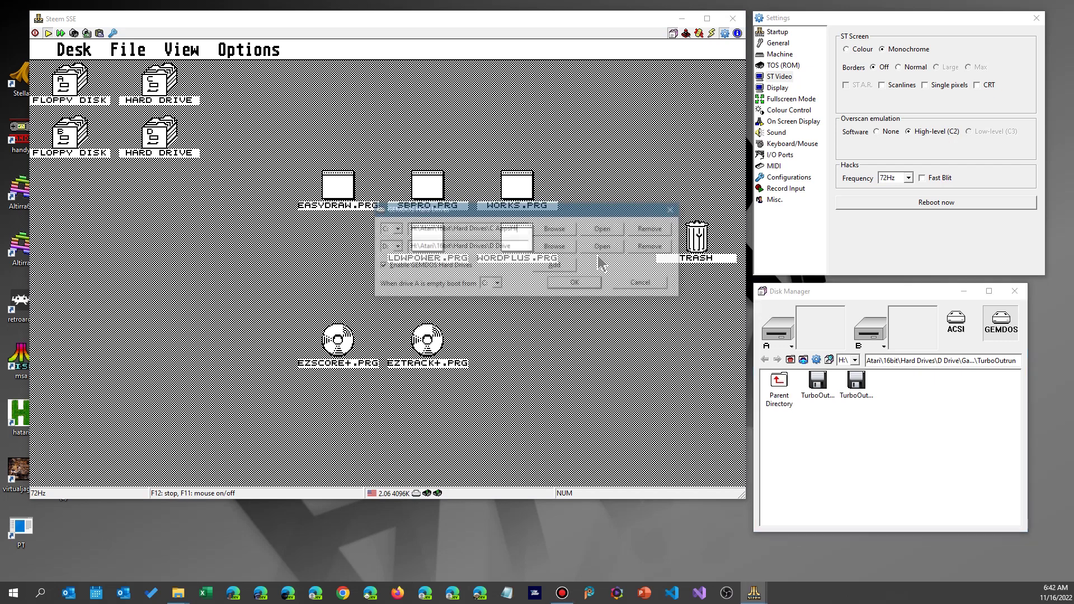
left_click(555, 229)
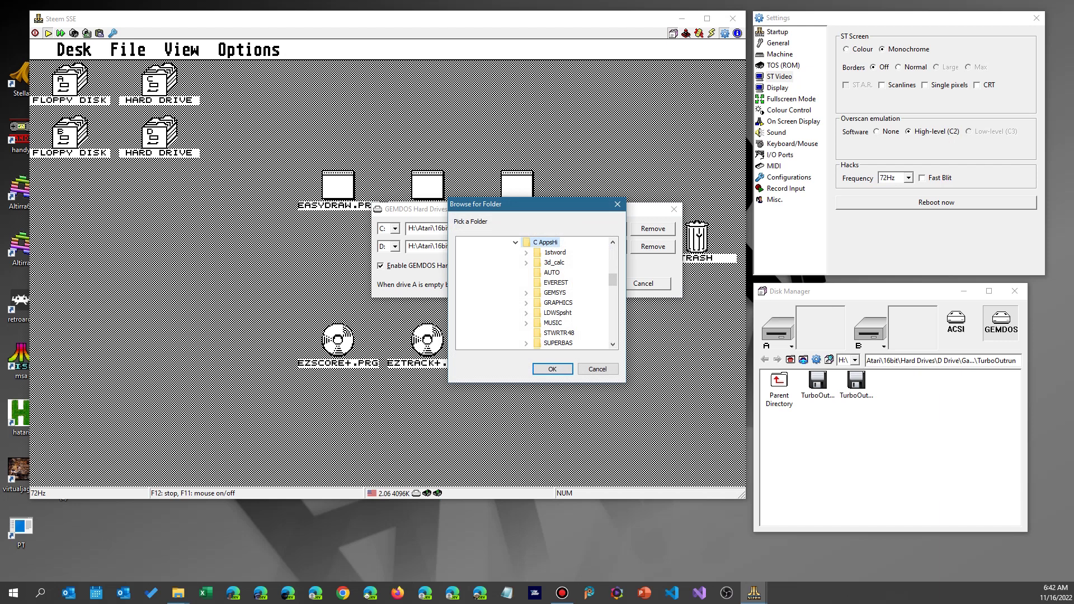
left_click(516, 243)
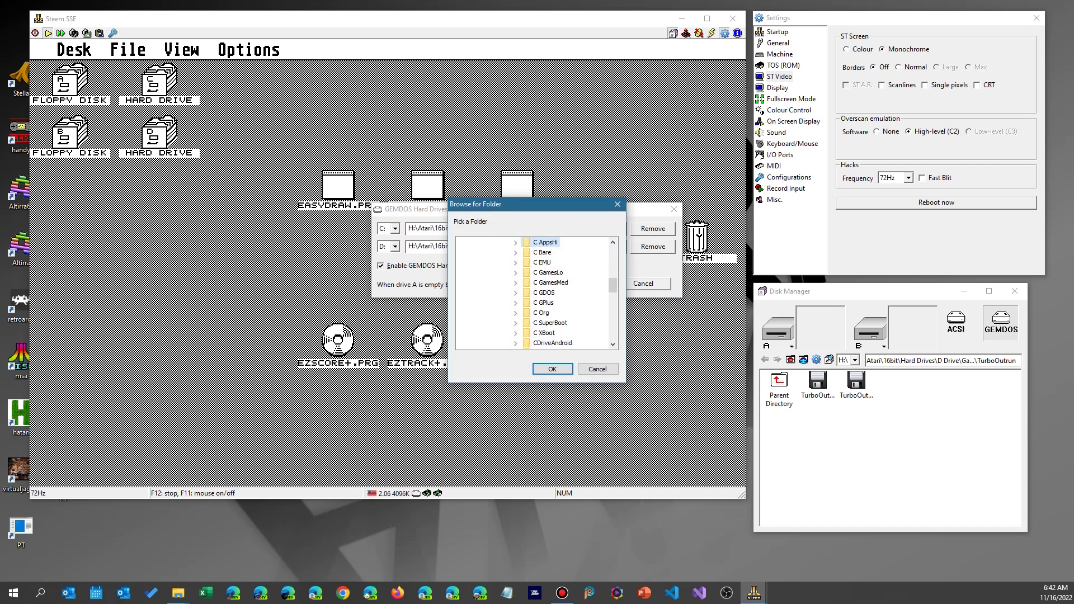
left_click(612, 243)
left_click(613, 243)
left_click(612, 242)
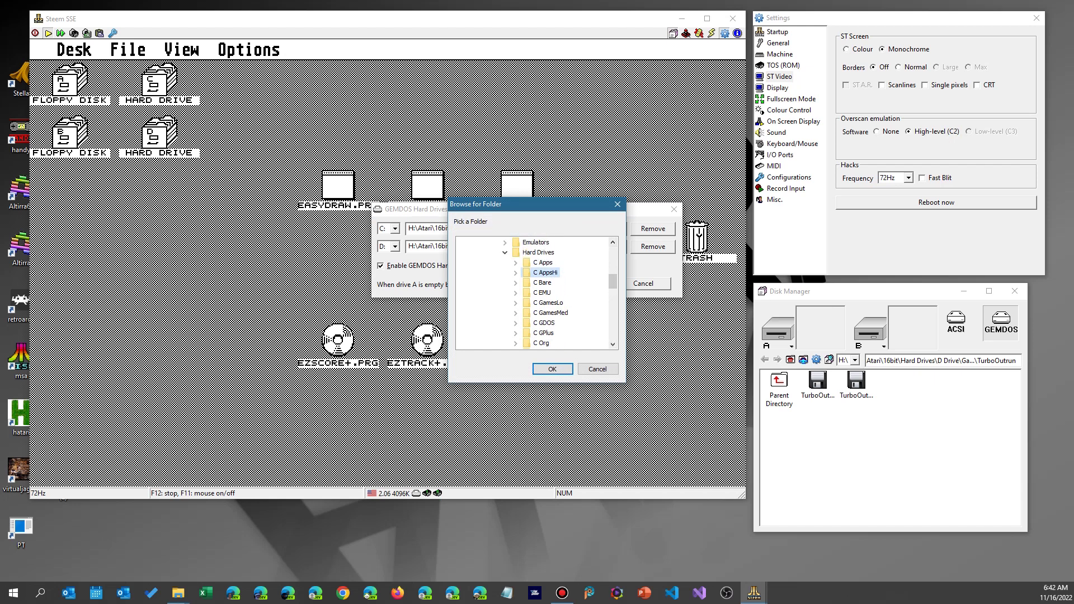
scroll(613, 281, "down", 3)
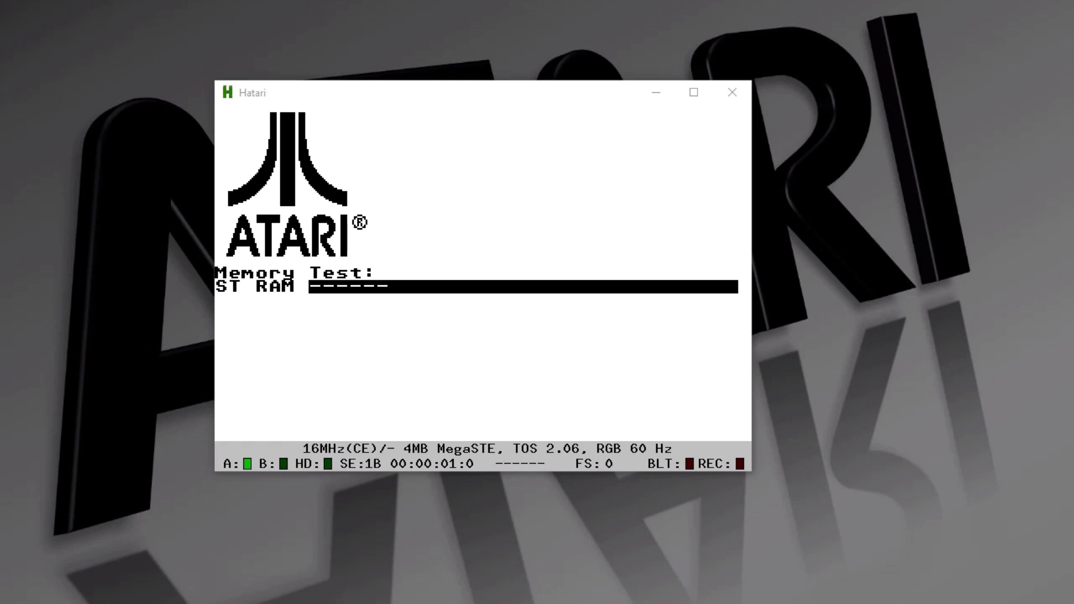
Skip the memory test and point Hatari's GEMDOS drive at the C GamesLo folder
key("space")
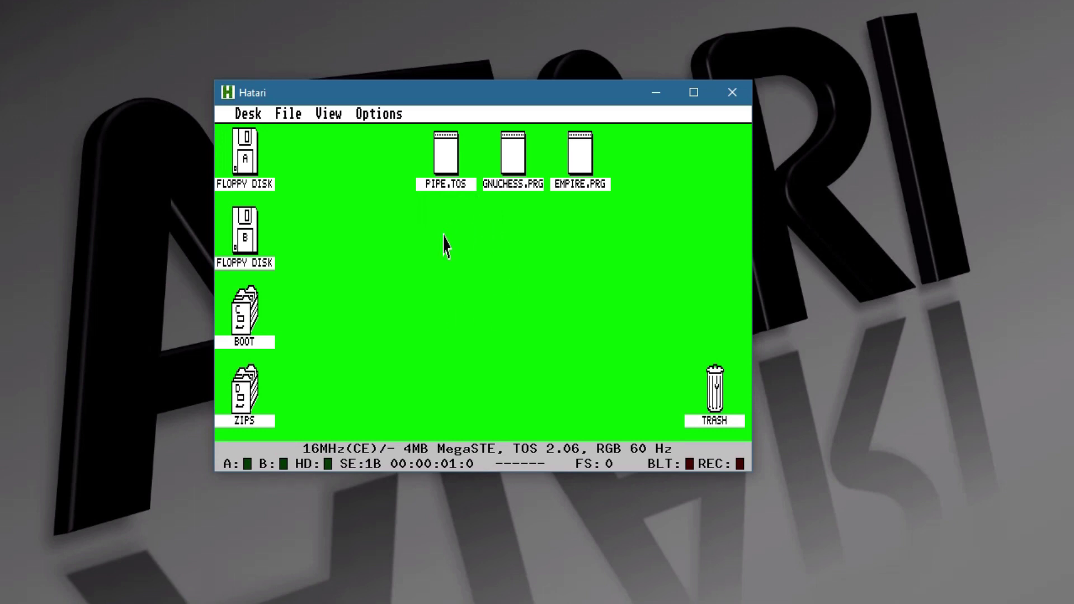
key("F12")
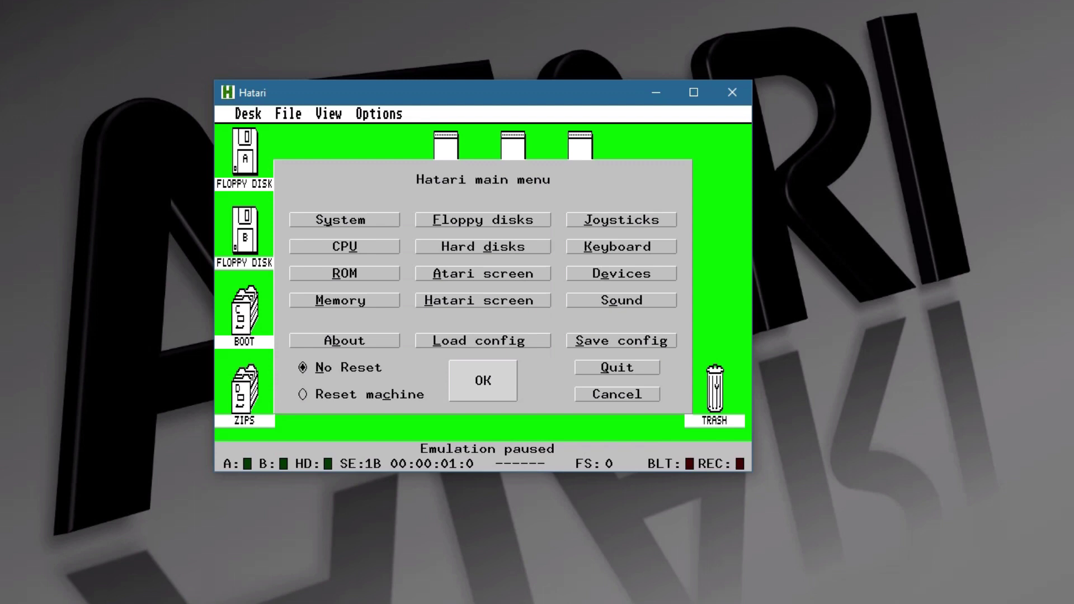
key("alt+d")
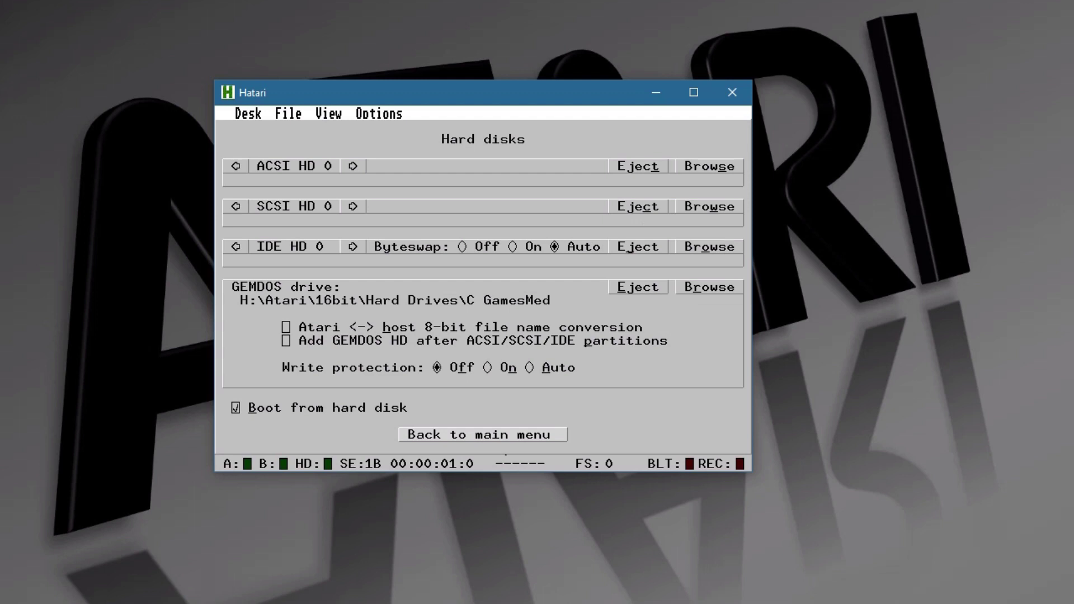
key("alt+r")
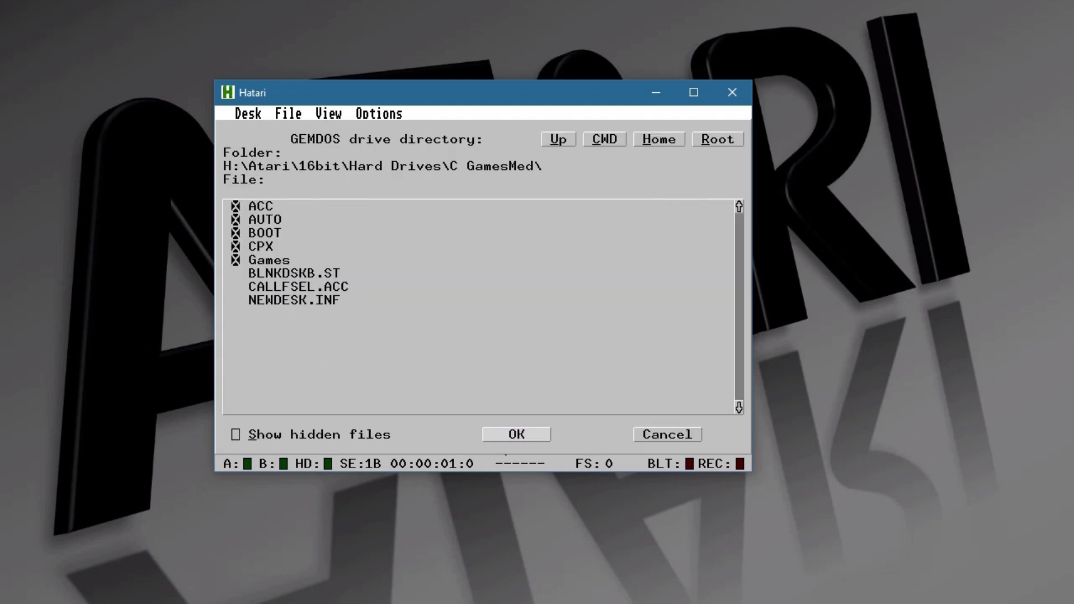
key("alt+u")
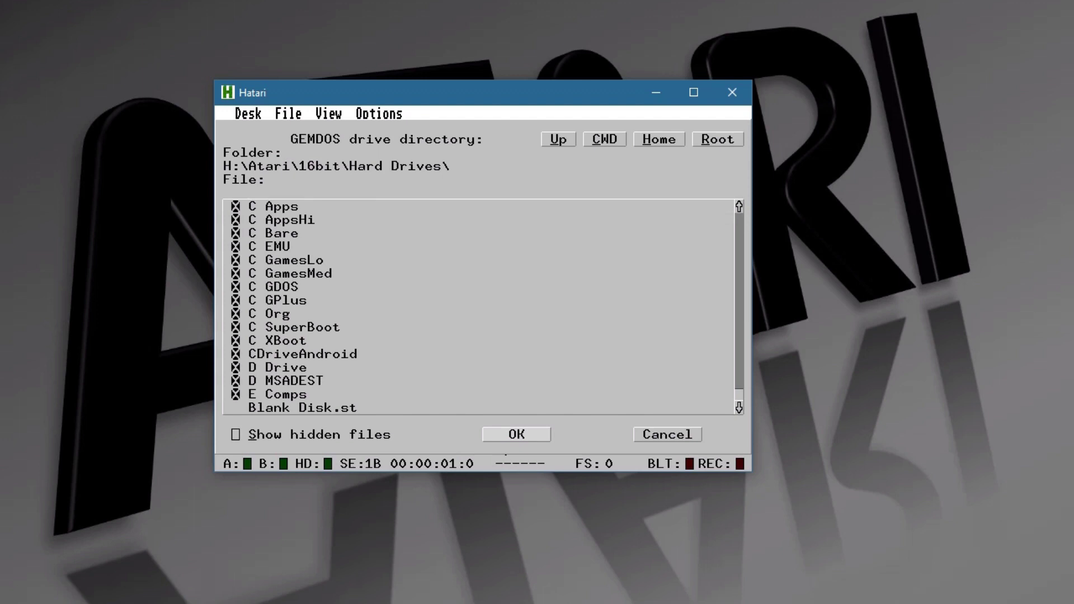
left_click(293, 260)
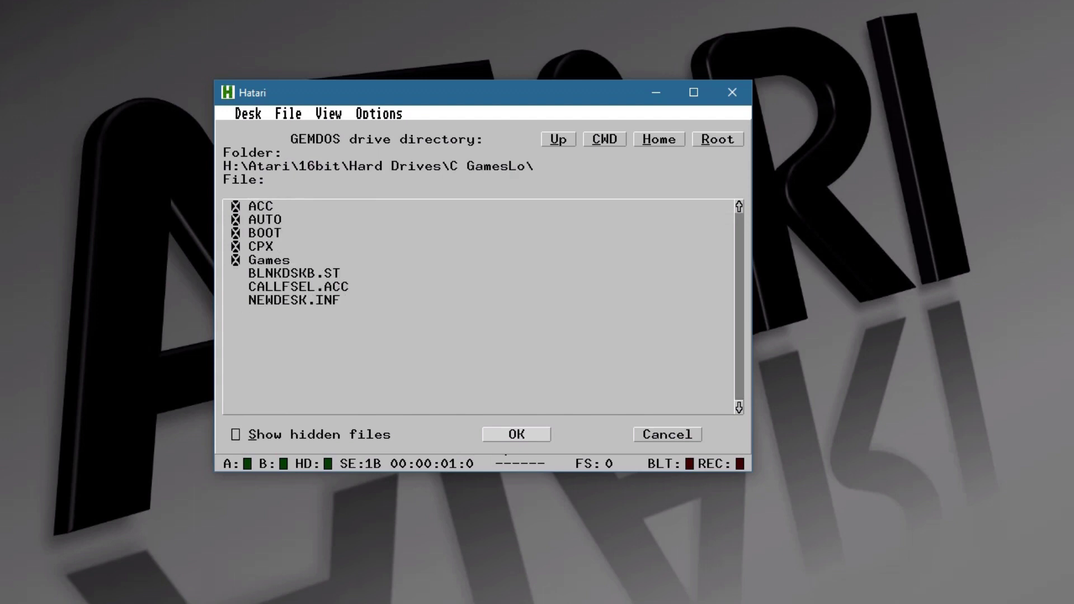
left_click(517, 435)
Return to the main menu and reset the machine with the new settings
left_click(517, 435)
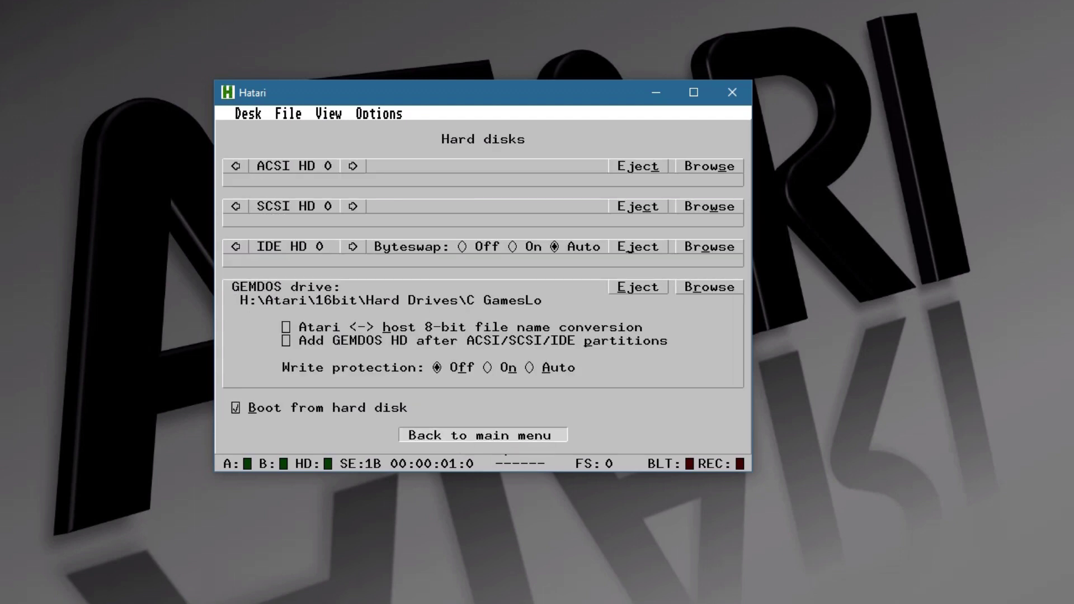
left_click(304, 394)
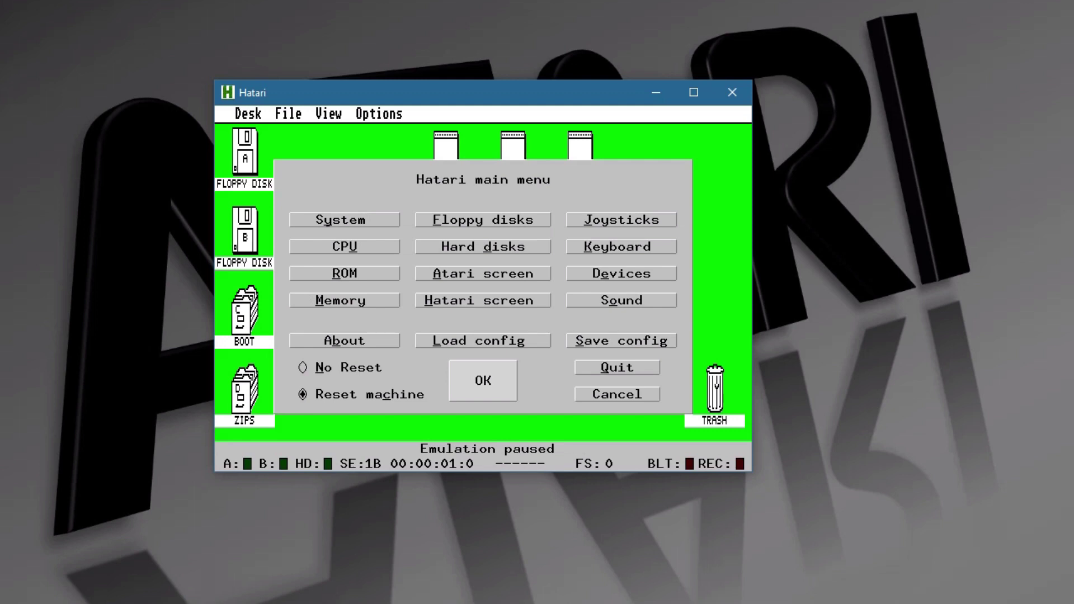
left_click(483, 381)
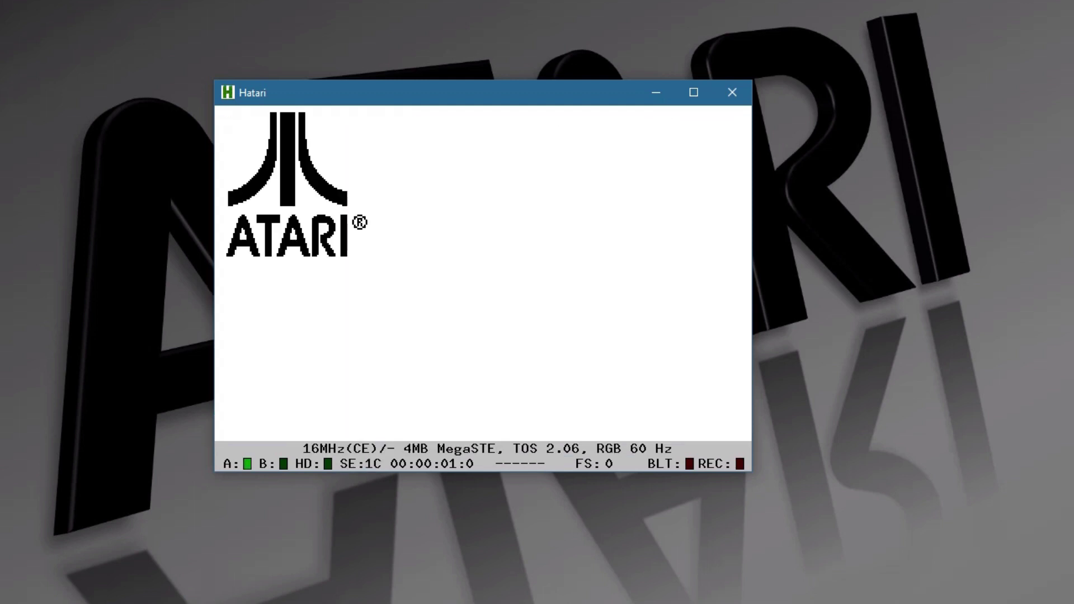
Skip the memory test and switch Hatari's GEMDOS drive to the C AppsHi folder
key("space")
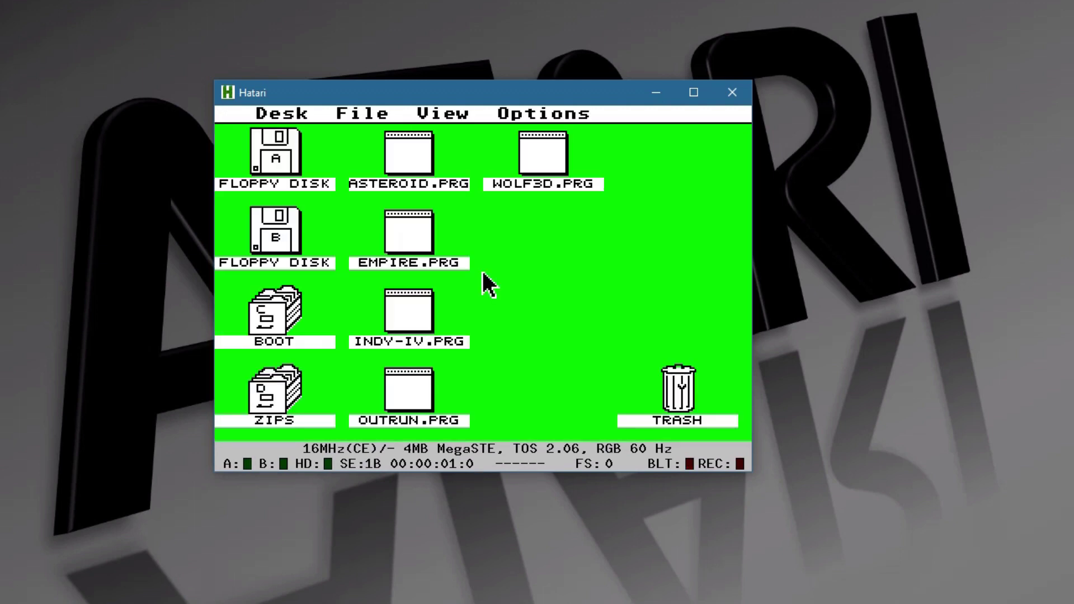
left_click(806, 275)
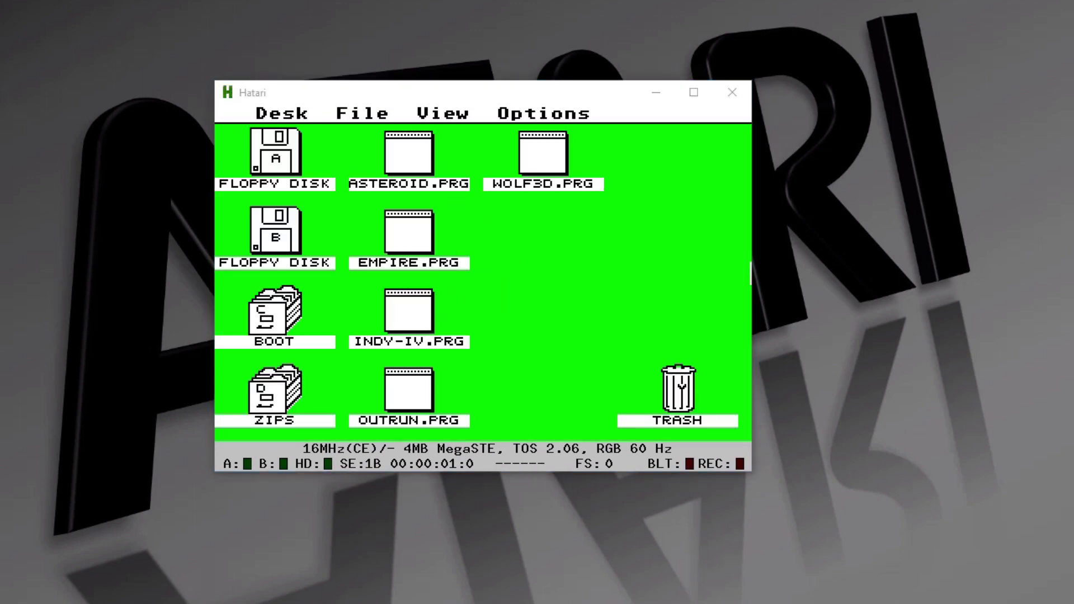
left_click(627, 298)
key("F12")
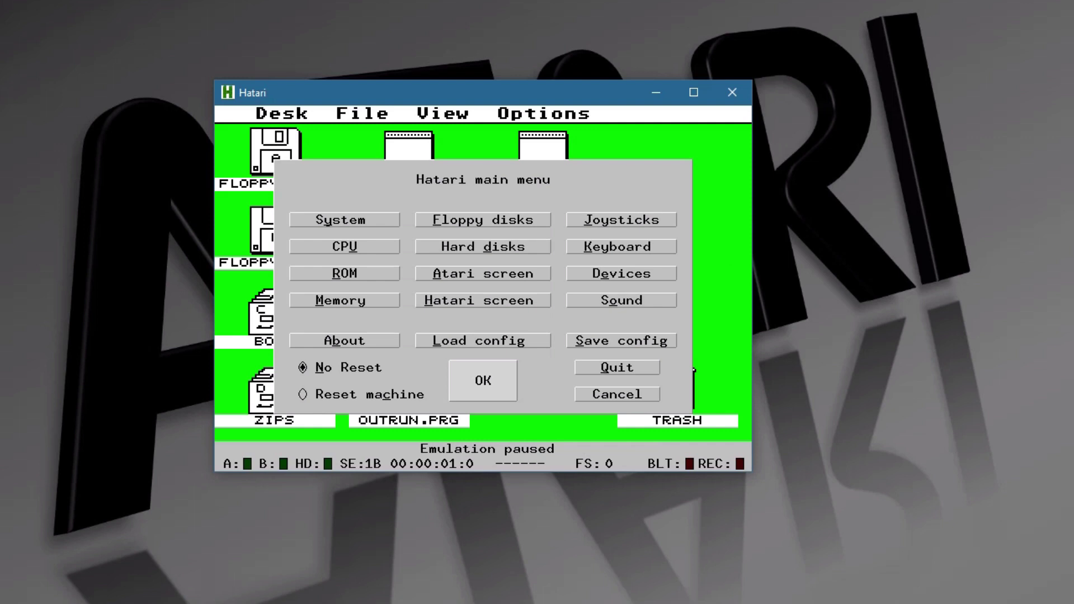
left_click(483, 247)
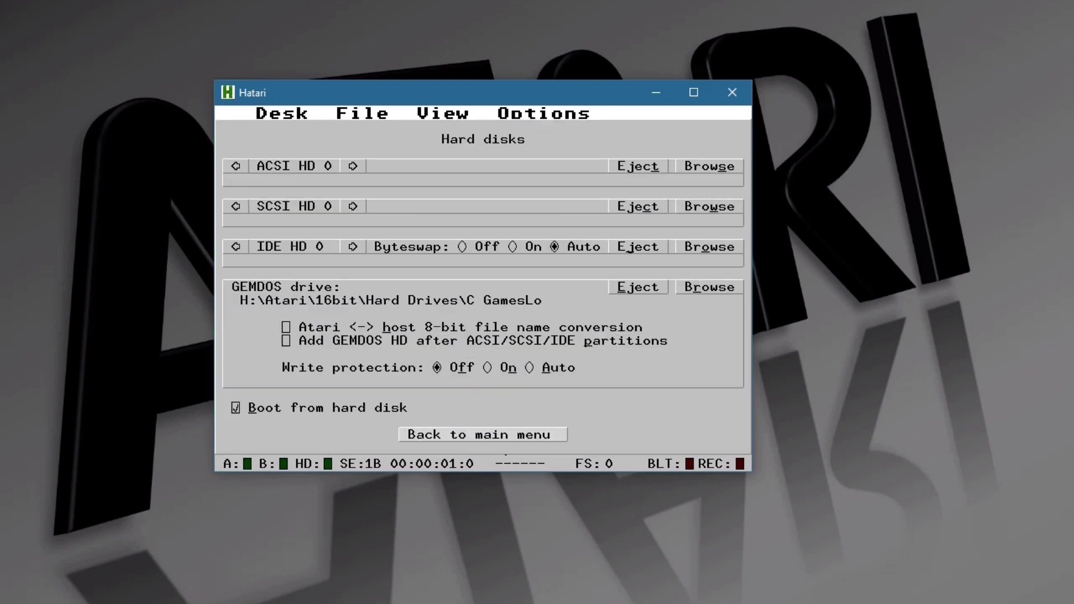
key("alt+b")
key("alt+u")
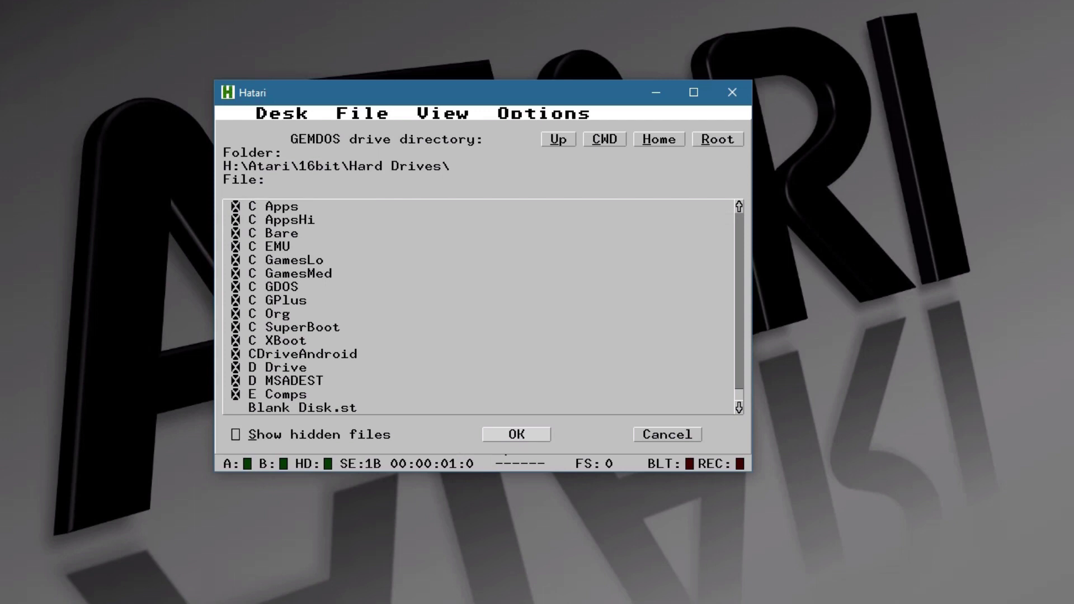
left_click(290, 220)
key("Return")
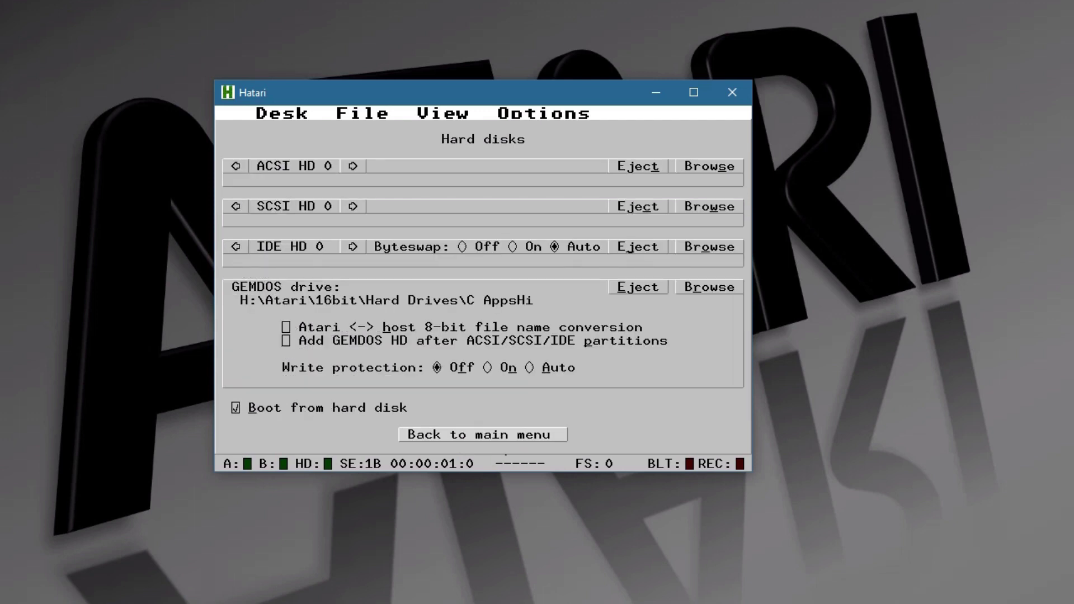
key("Return")
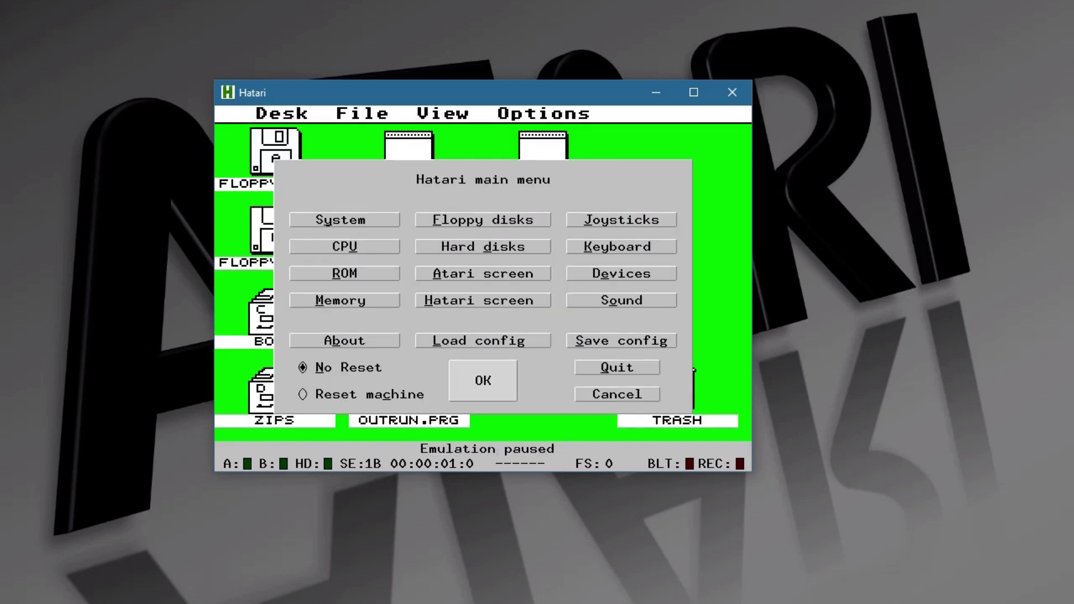
Set the Atari monitor to Mono and reset the machine to apply it
key("alt+a")
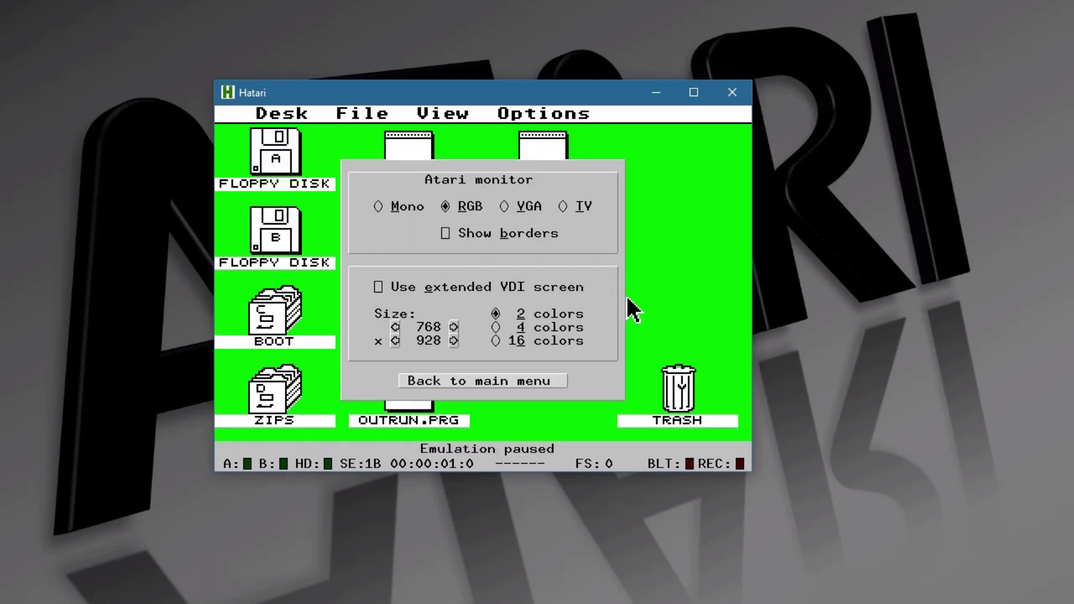
key("alt+m")
key("Return")
key("alt+c")
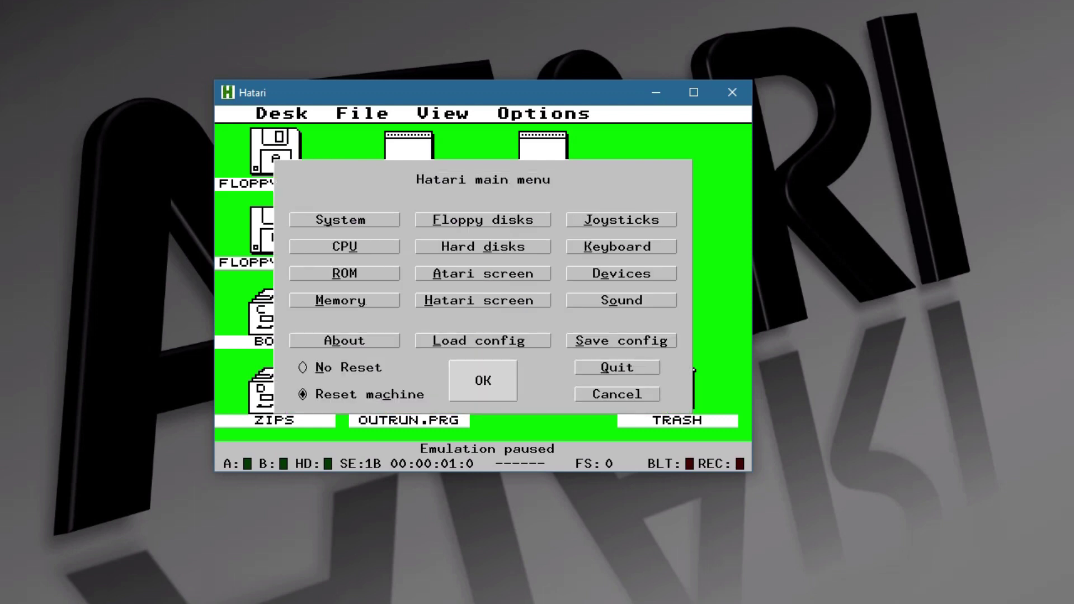
key("Return")
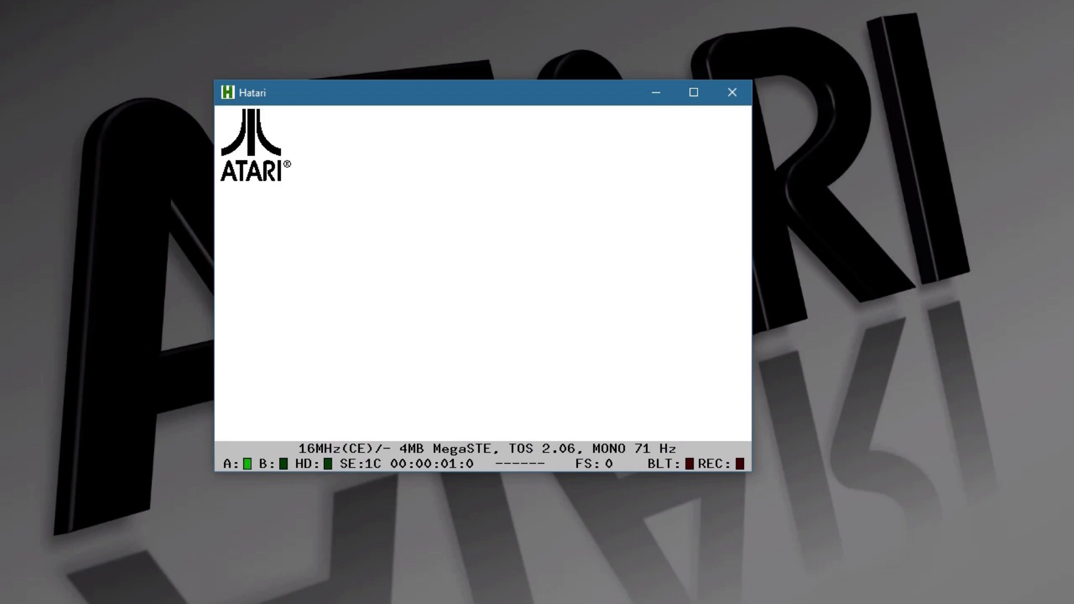
Skip the TOS memory test in Hatari so the Mono machine continues booting
key("space")
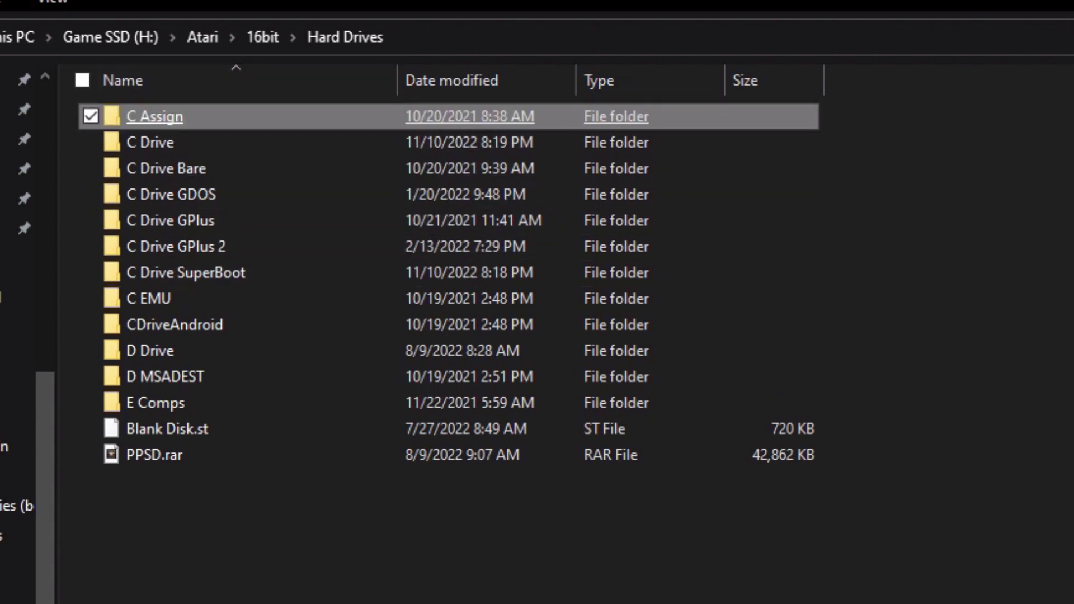
Browse the C Assign and C Drive folders, then show C Assign's properties (197 MB, 2,763 files)
double_click(155, 117)
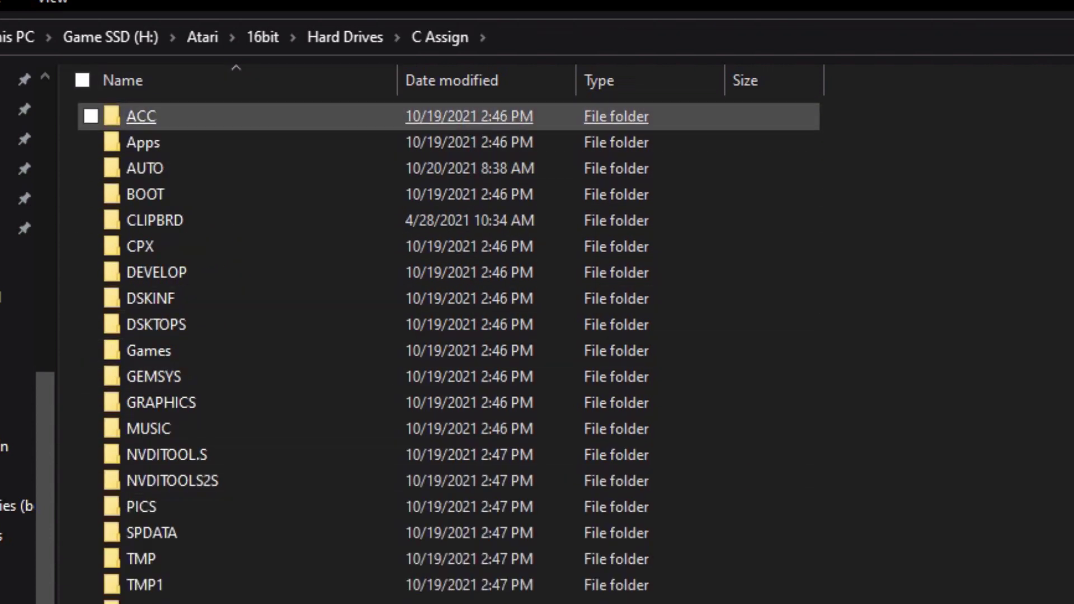
left_click(346, 37)
double_click(147, 142)
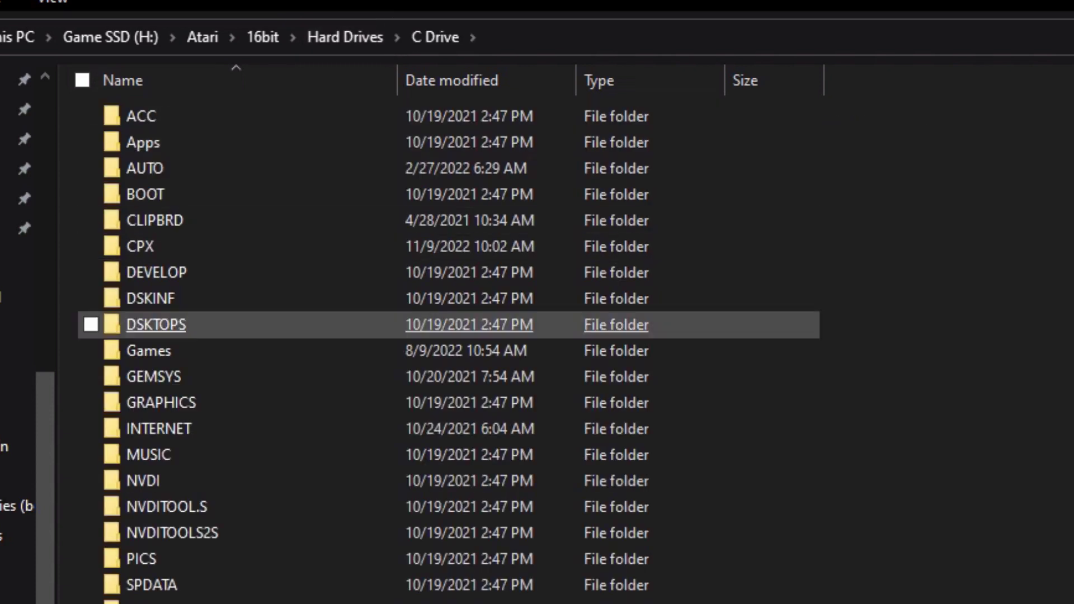
left_click(345, 37)
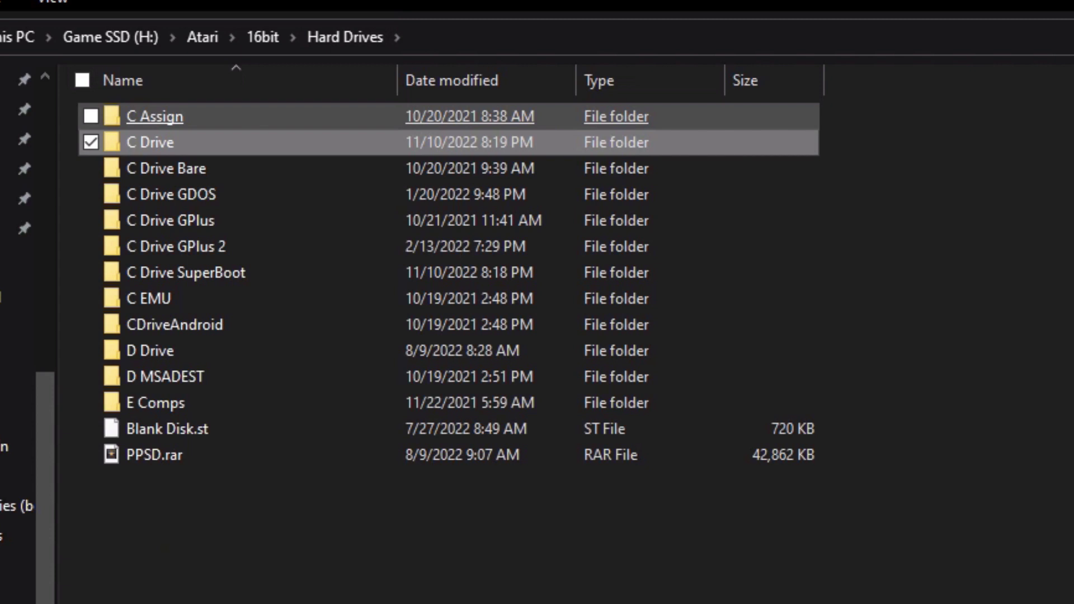
left_click(167, 168)
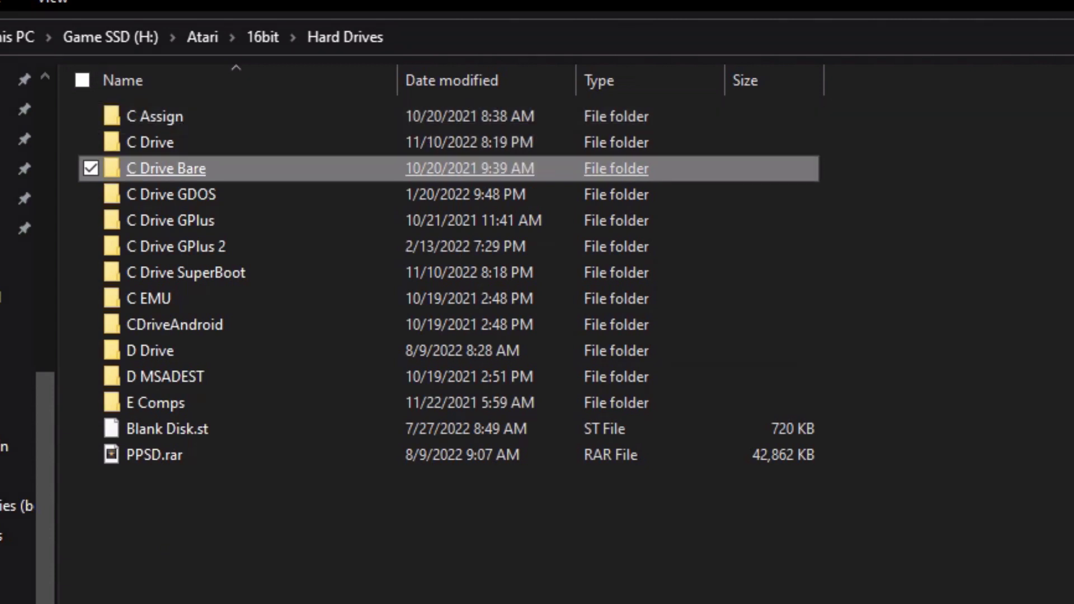
key("alt+Return")
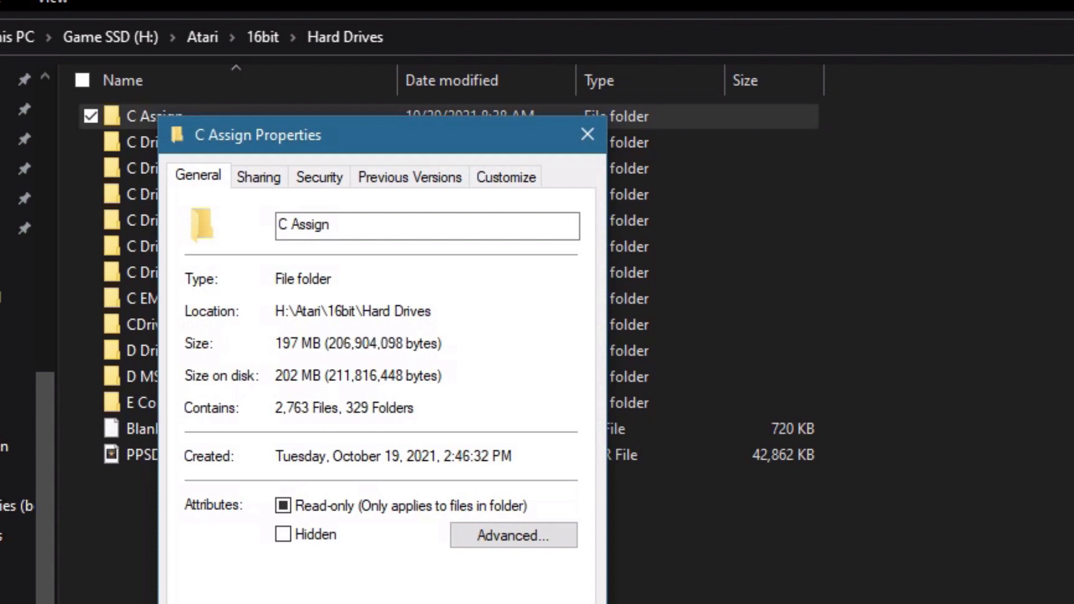
Check the C Drive and C Drive Bare folder sizes (C Drive Bare: 14.5 MB, 383 files)
key("Escape")
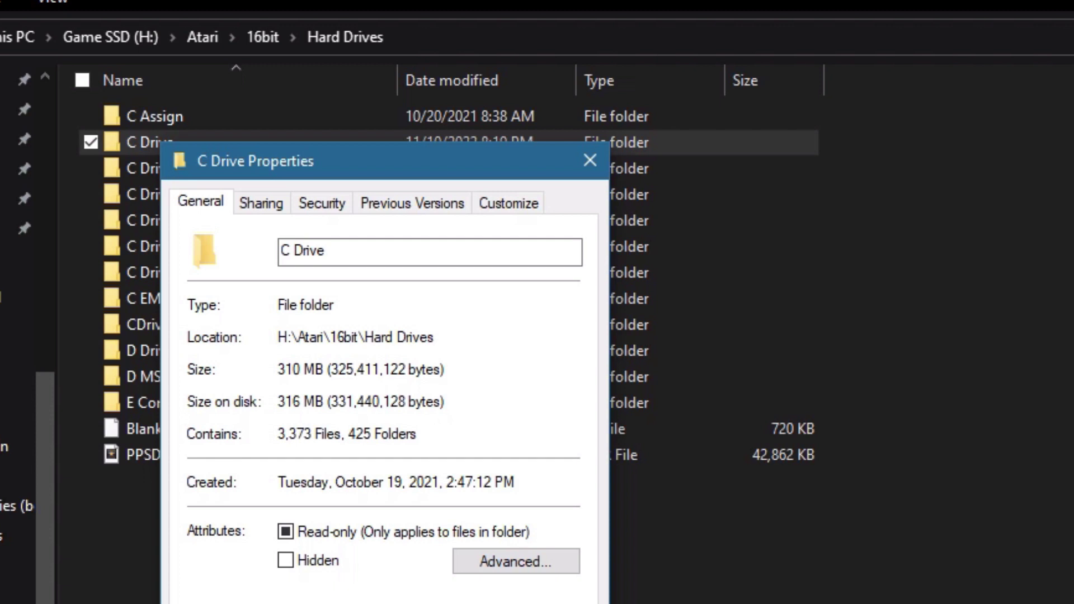
key("Escape")
key("Down")
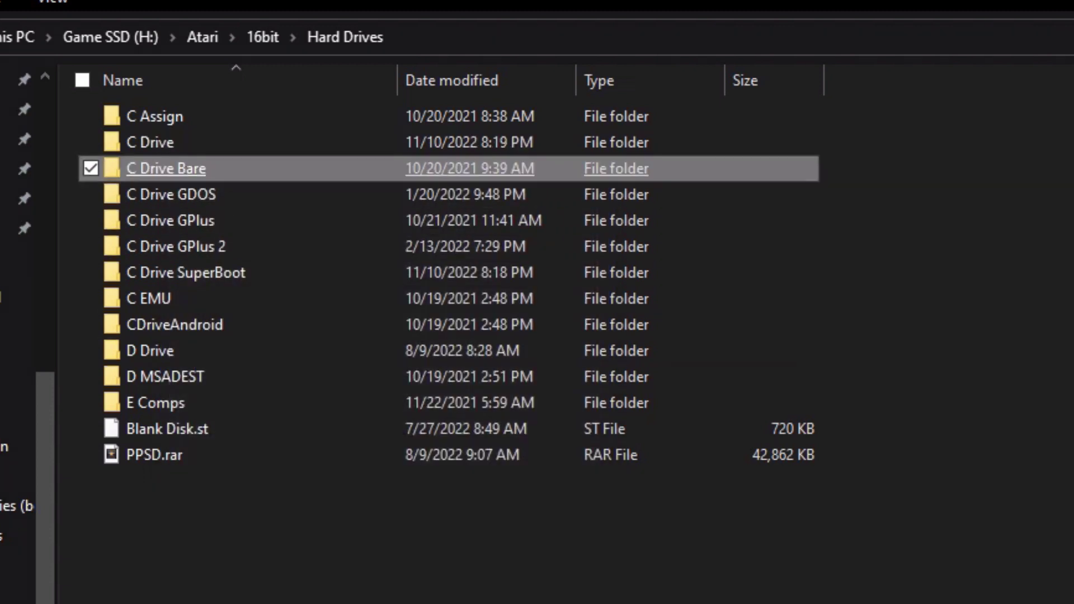
key("alt+Return")
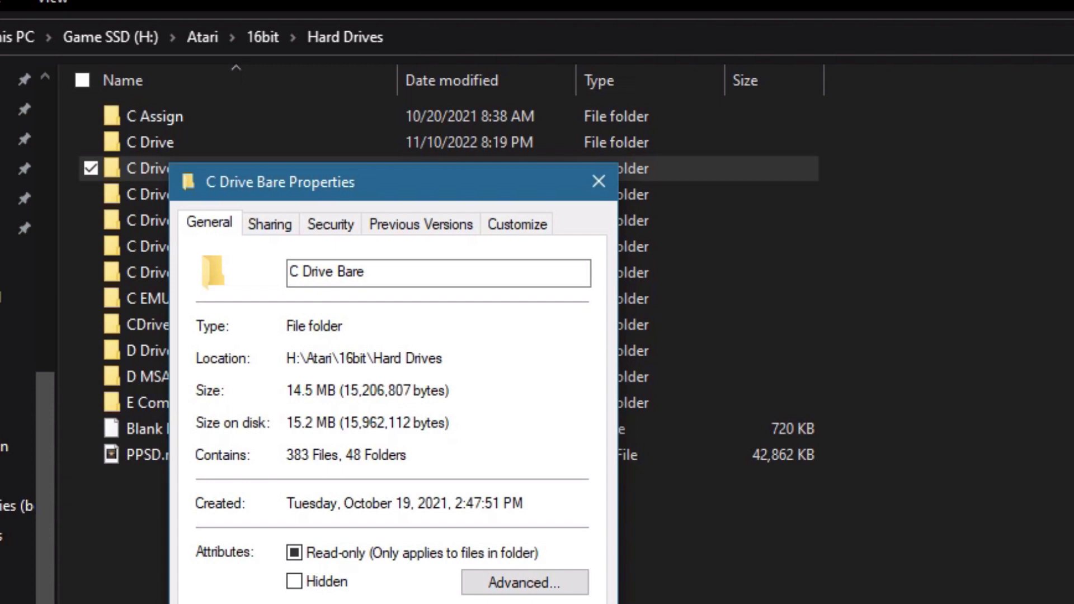
Select the seven folders from C Assign through C Drive SuperBoot
key("Escape")
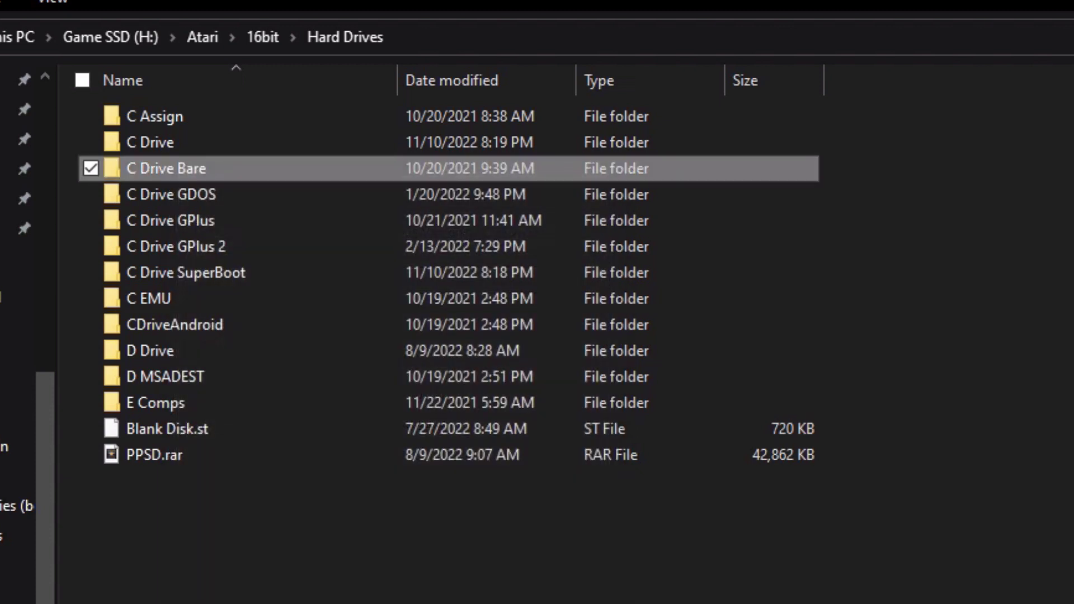
left_click_drag(910, 109, 928, 240)
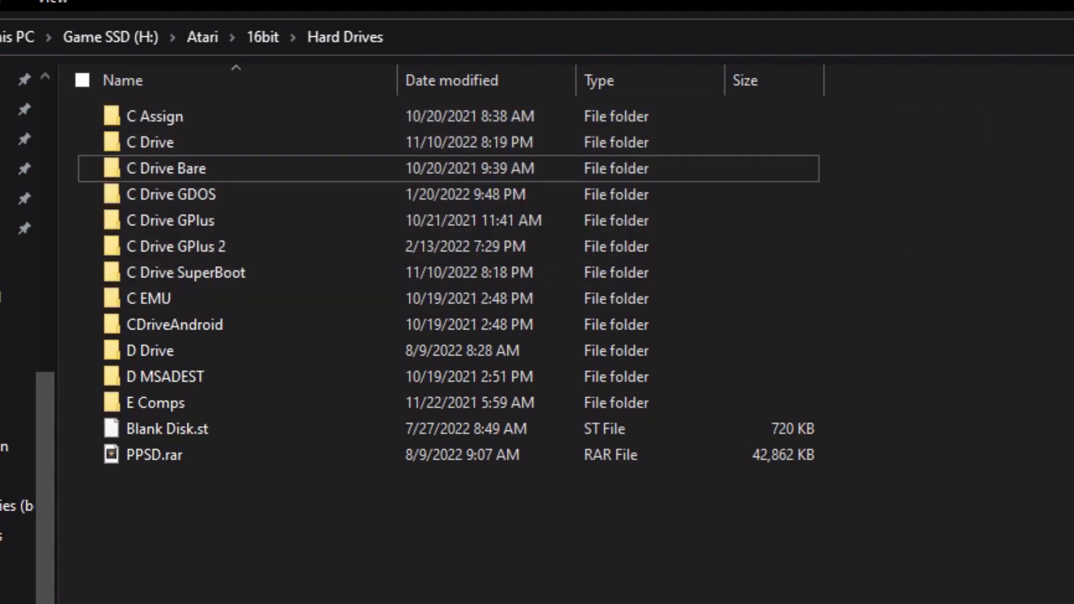
left_click_drag(977, 115, 567, 272)
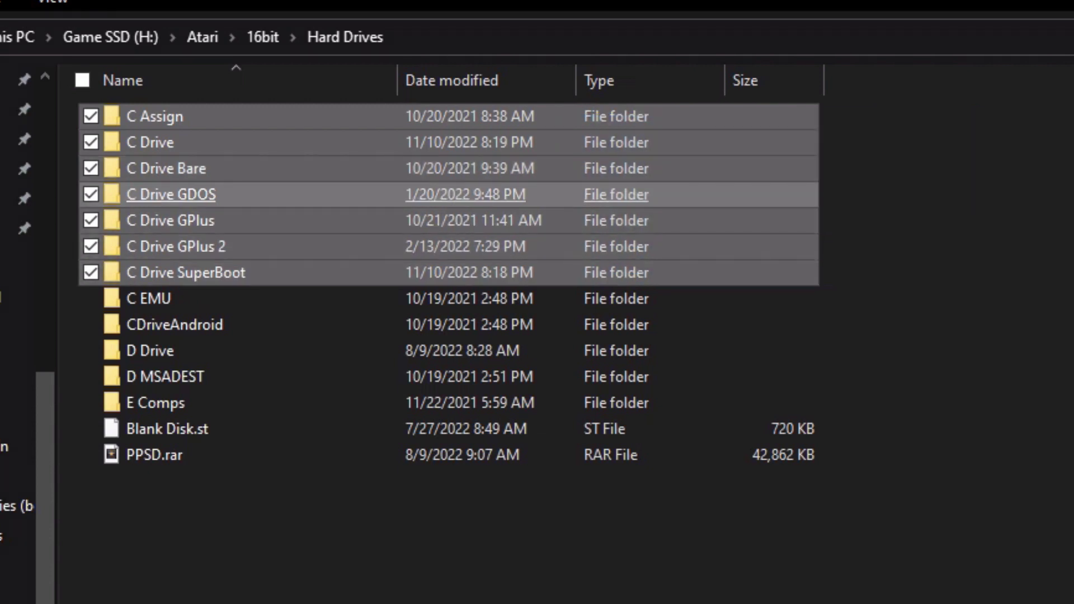
Check the seven folders' combined size: 543 MB, 556 MB on disk, 7,569 files, 946 folders
key("alt+Return")
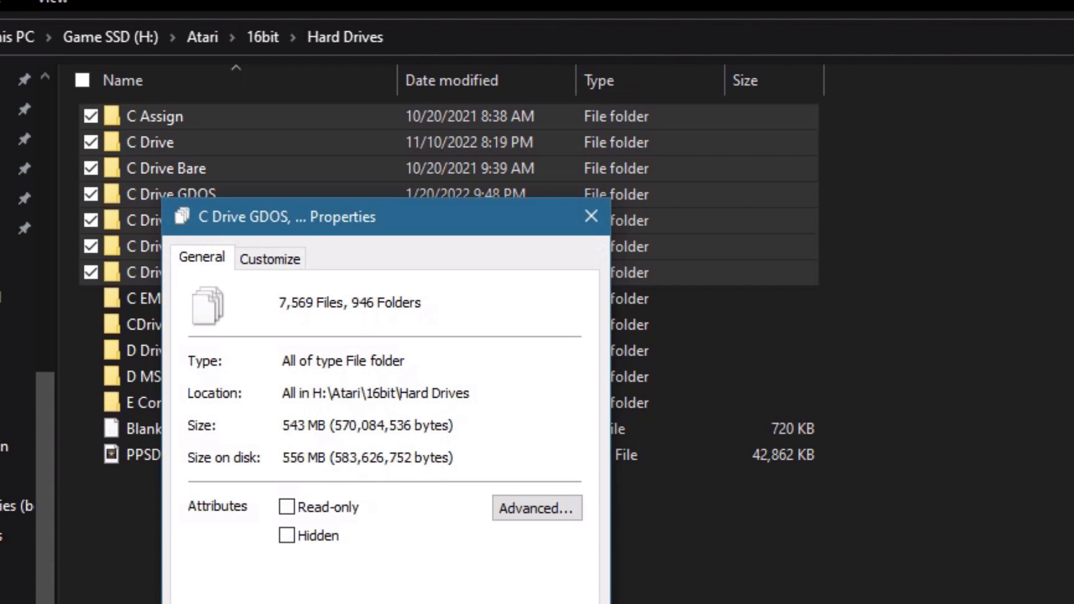
left_click_drag(330, 458, 283, 458)
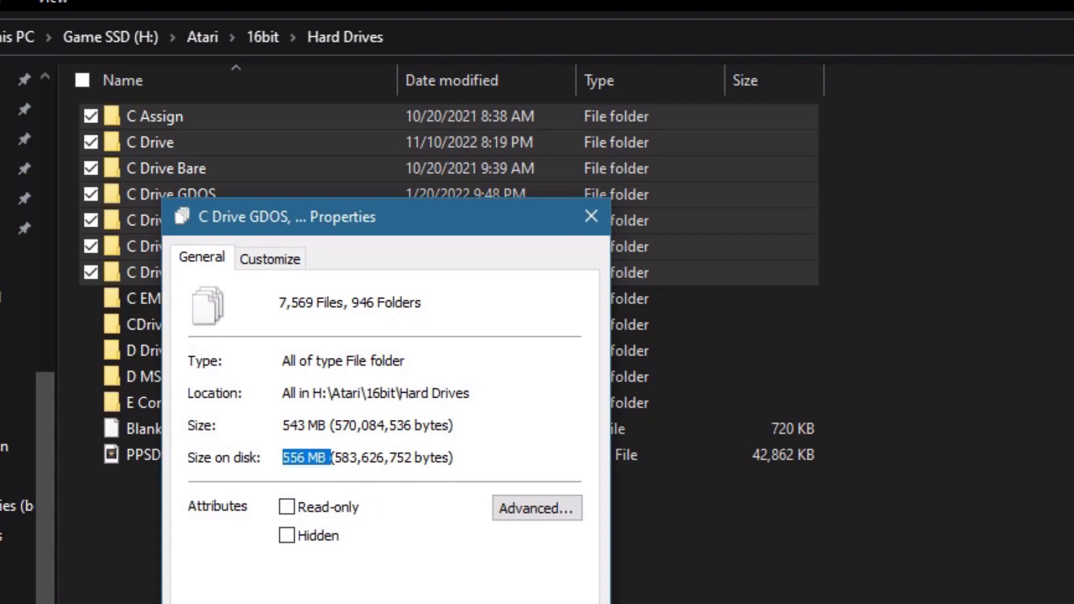
key("Escape")
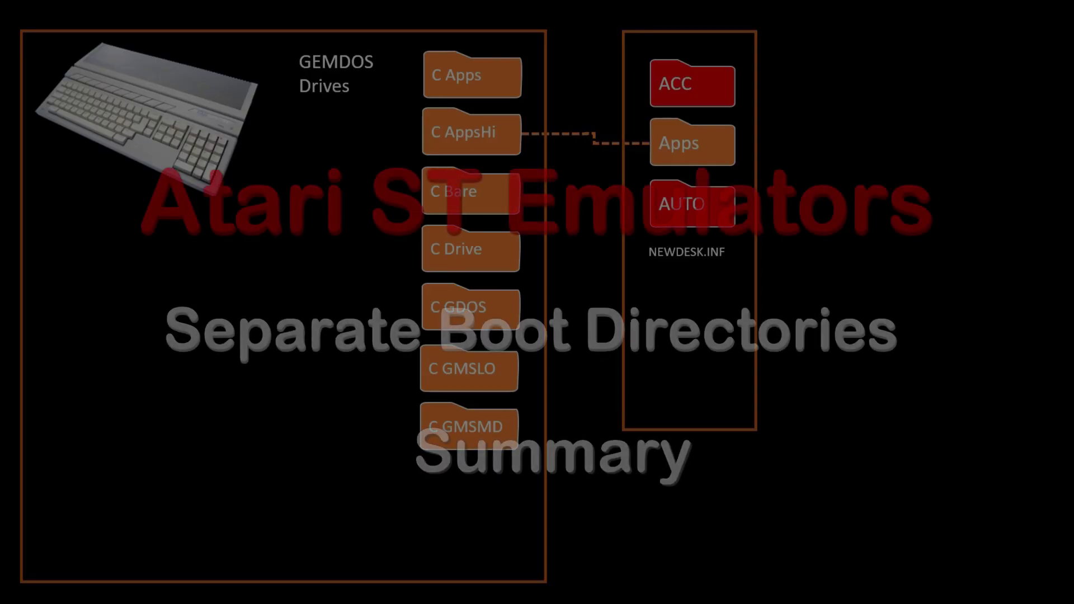